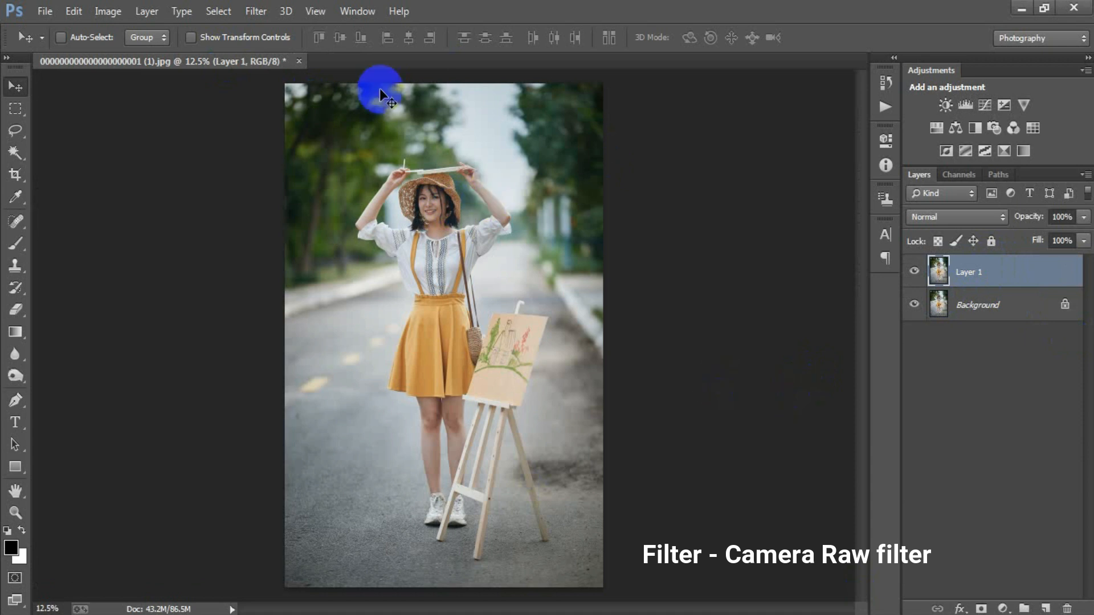
- Open the Camera Raw filter on Layer 1 and set Exposure to -0.10 and Contrast to +10
click(255, 11)
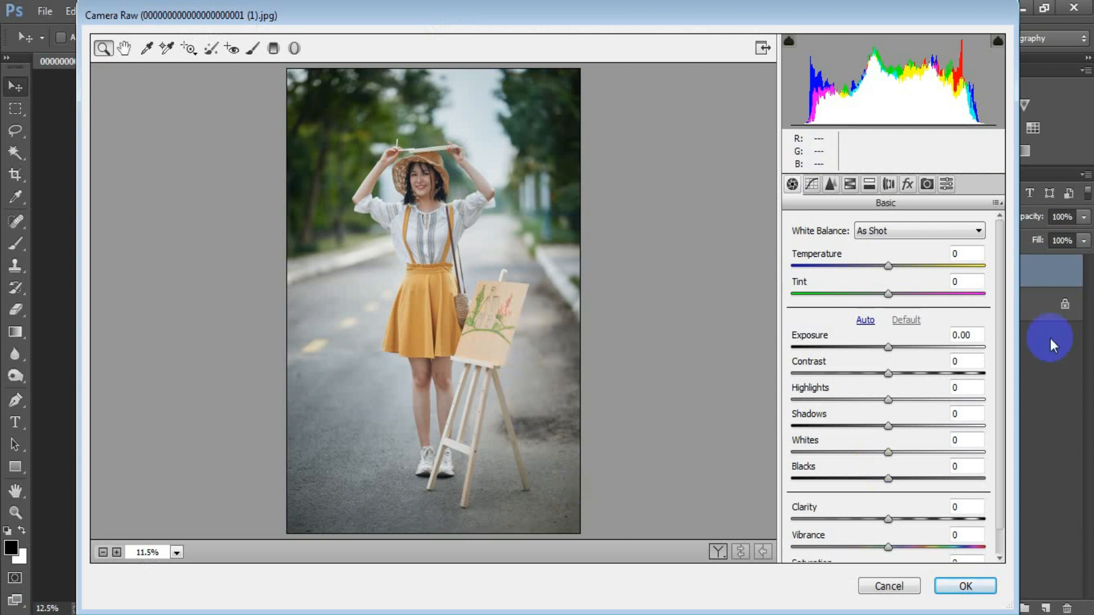
click(887, 347)
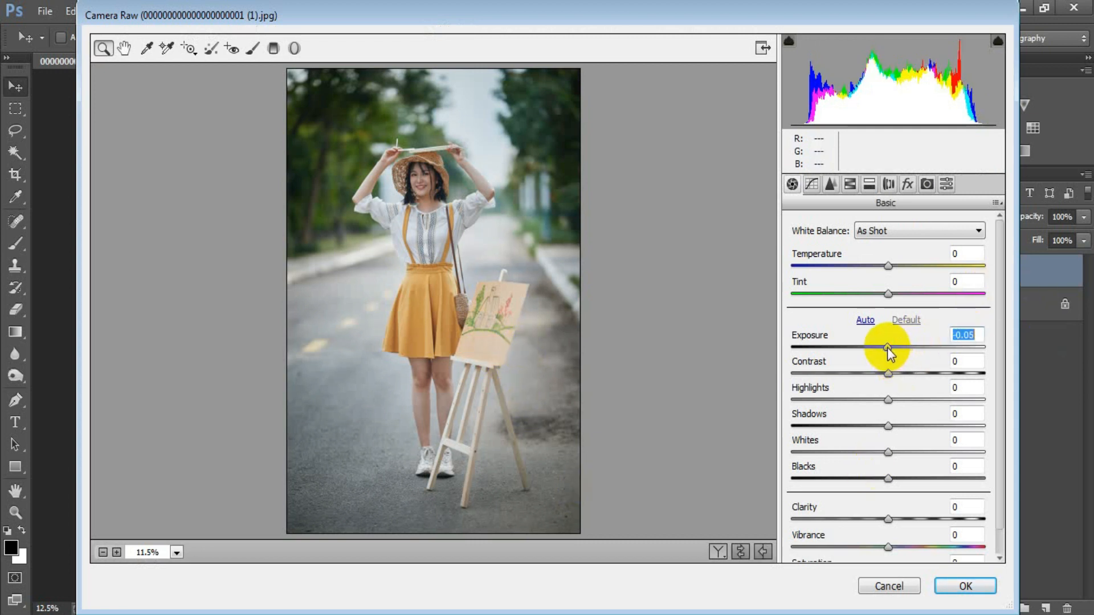
drag(886, 347, 888, 354)
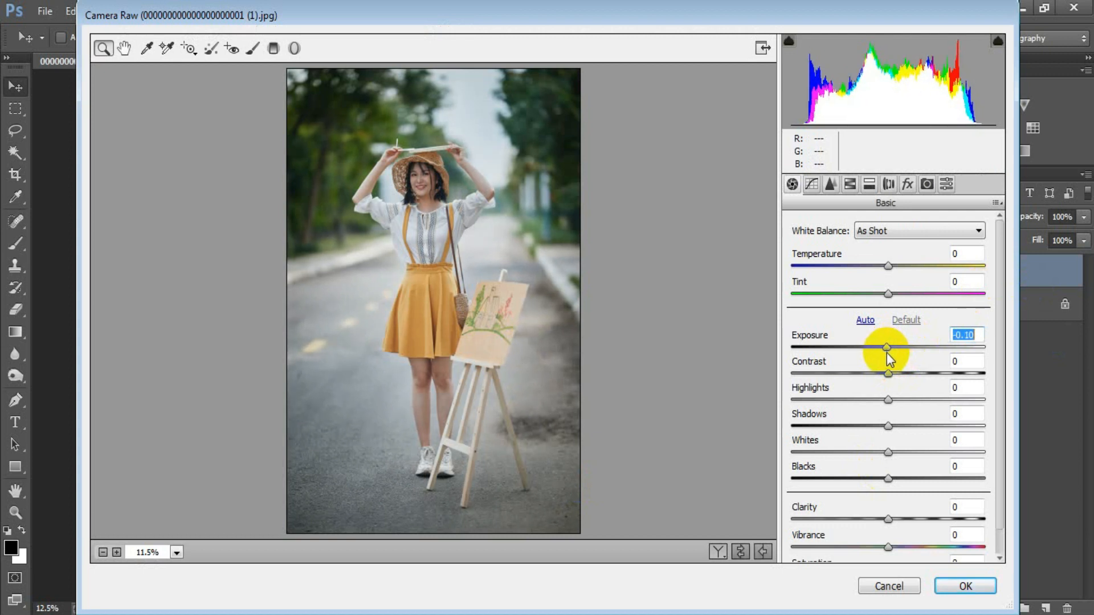
drag(885, 377, 893, 377)
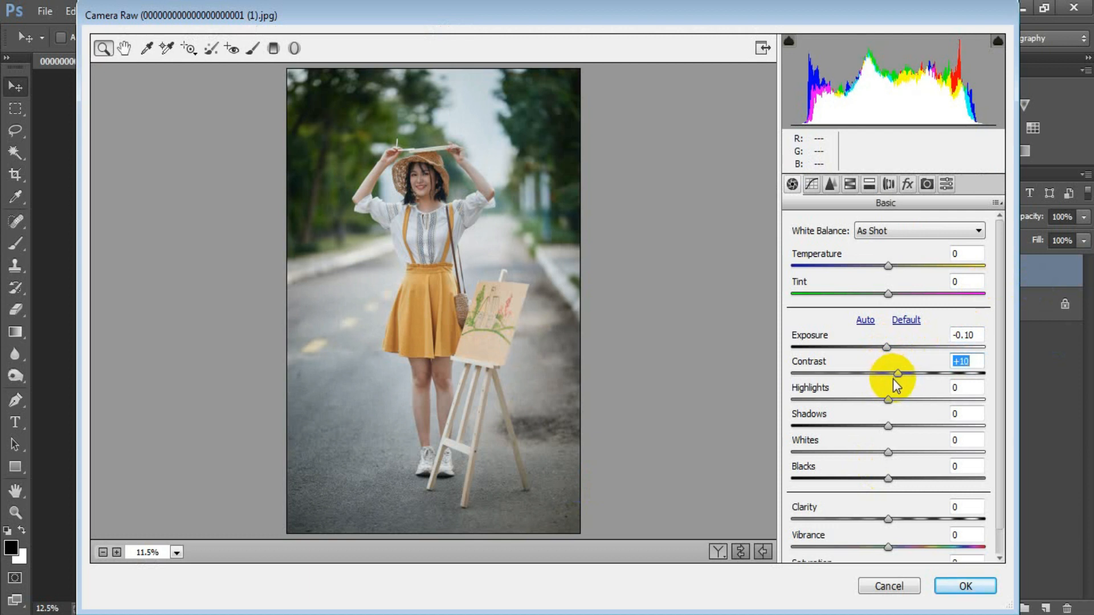
- Set the basic tones to Highlights -67, Shadows +38, Whites -79 and Blacks +24
drag(888, 400, 826, 415)
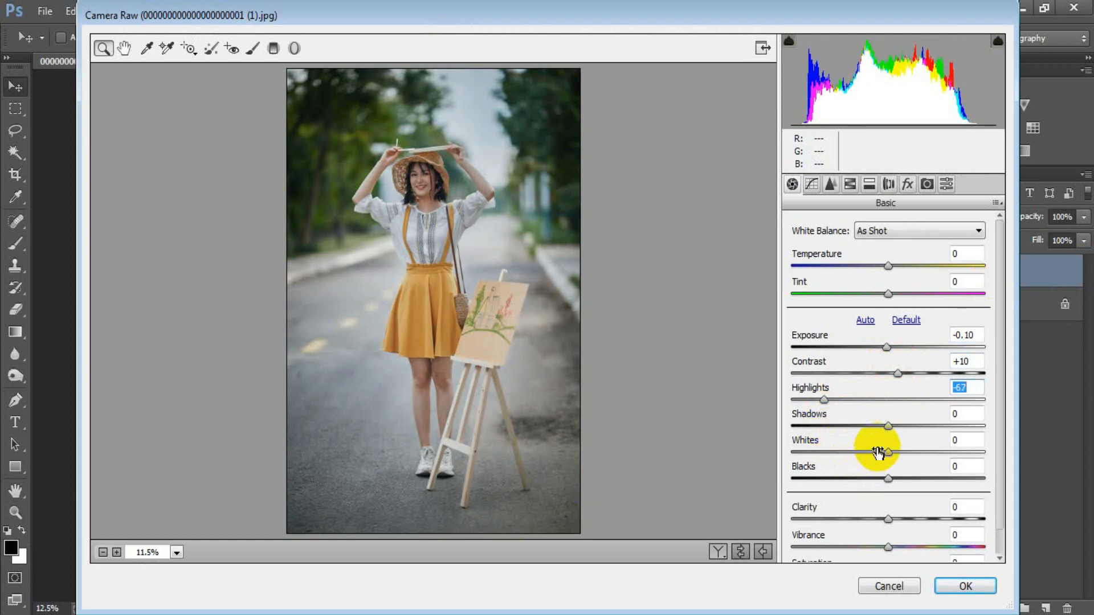
drag(887, 427, 923, 435)
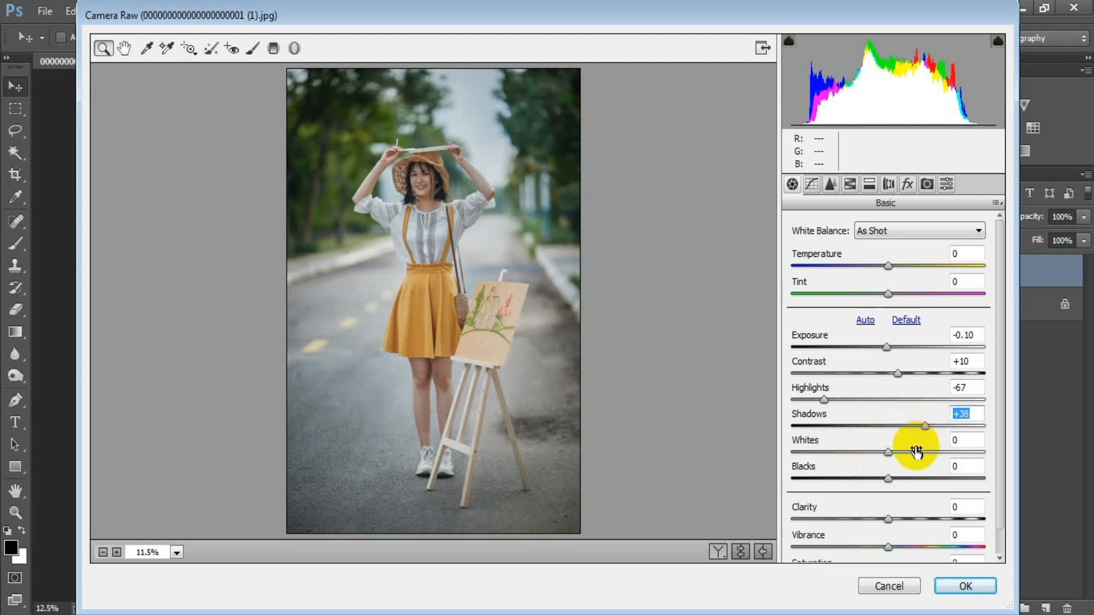
drag(892, 455, 816, 470)
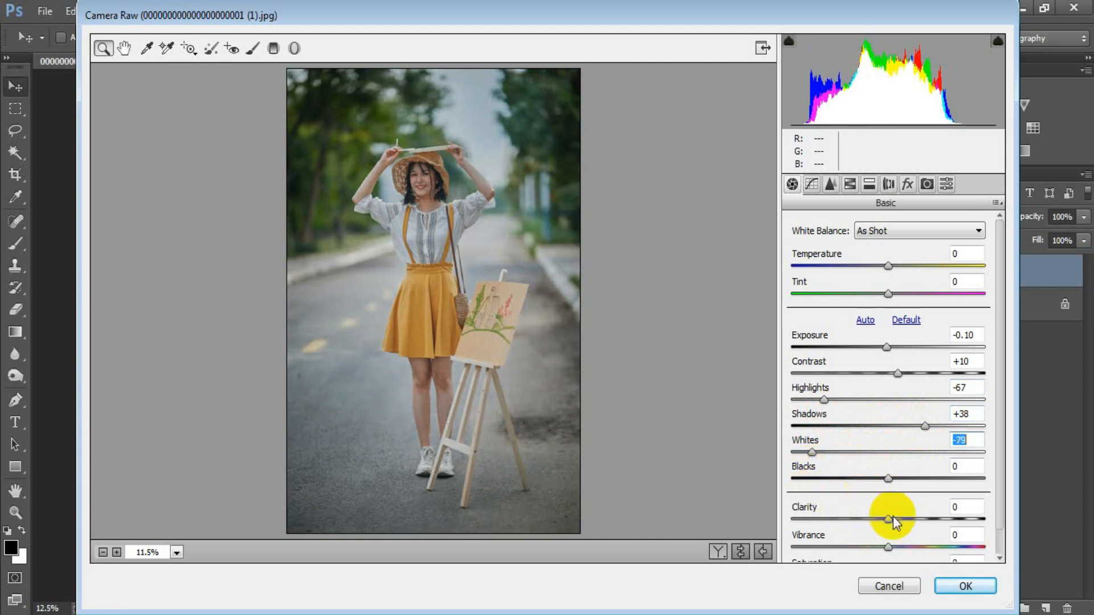
drag(887, 478, 910, 481)
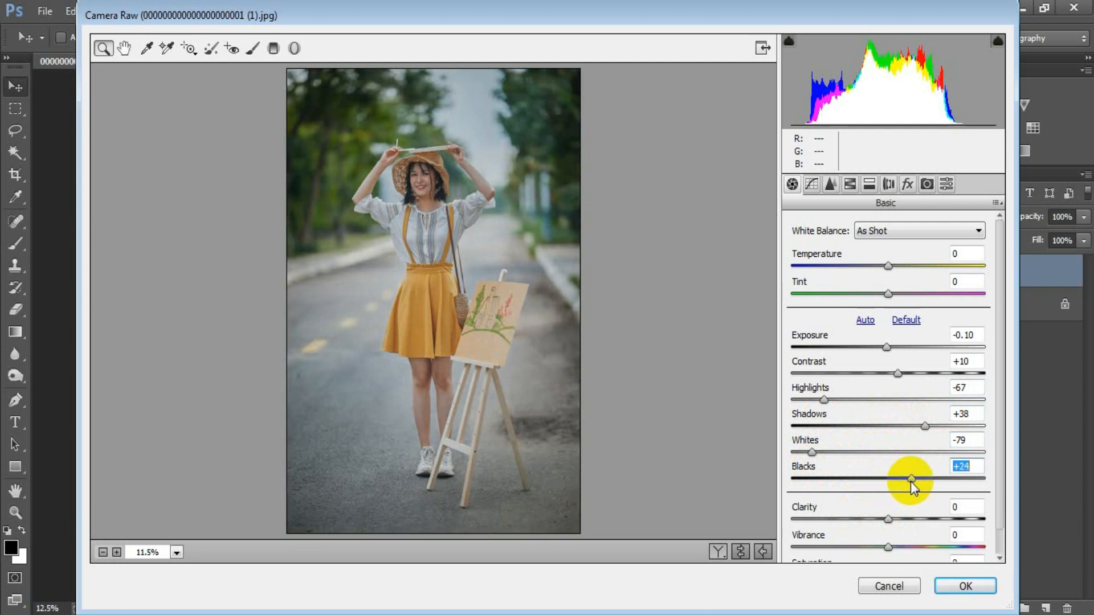
- Set the photo's Clarity to +2 and Vibrance to +4 in the basic adjustments
drag(995, 471, 997, 514)
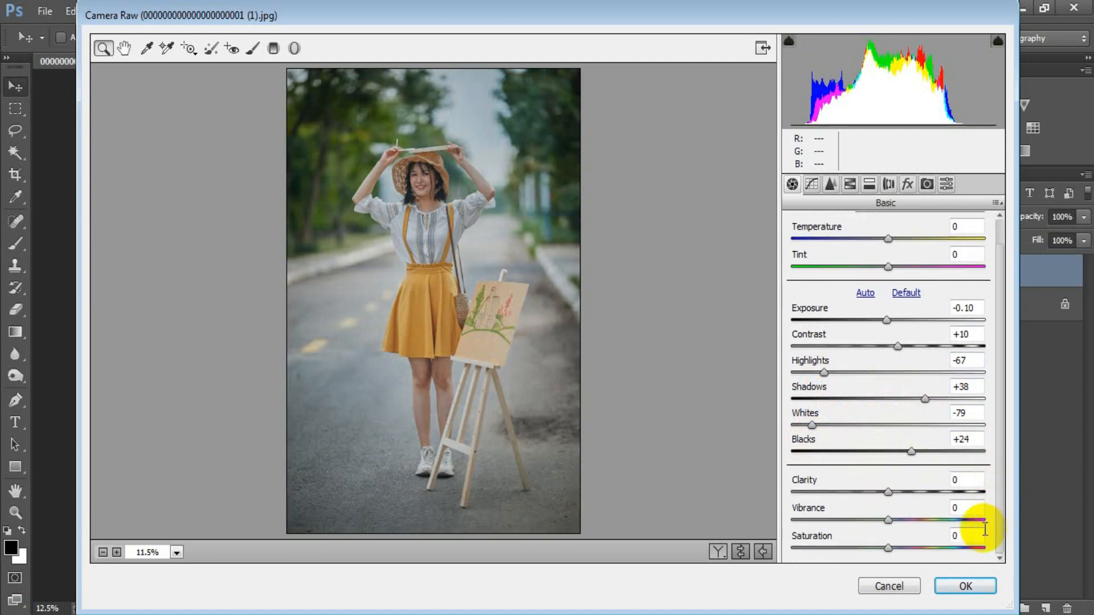
drag(887, 493, 891, 498)
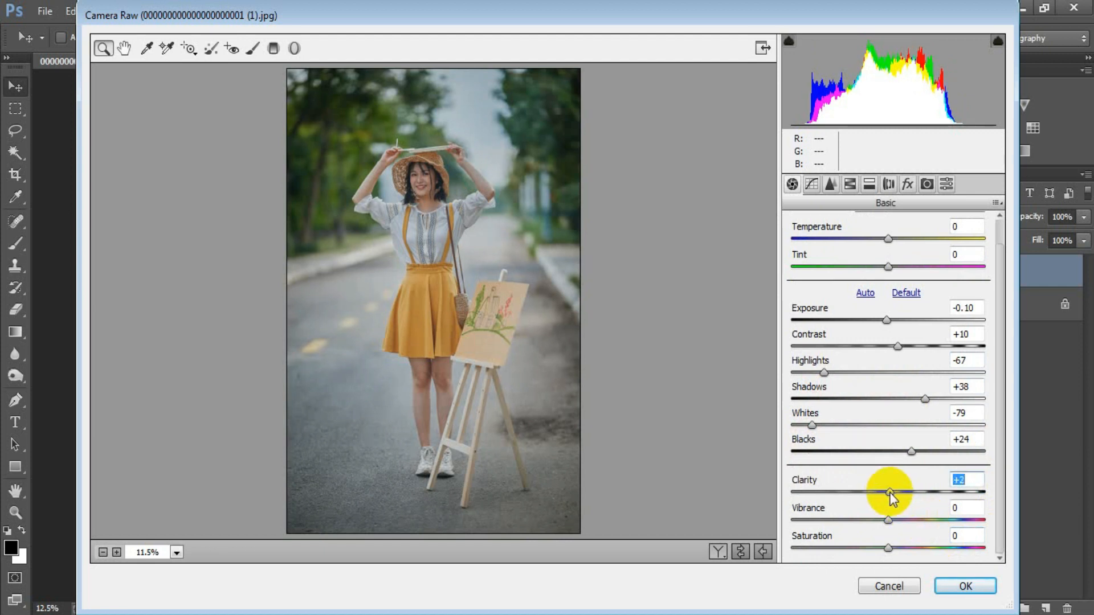
drag(886, 519, 908, 523)
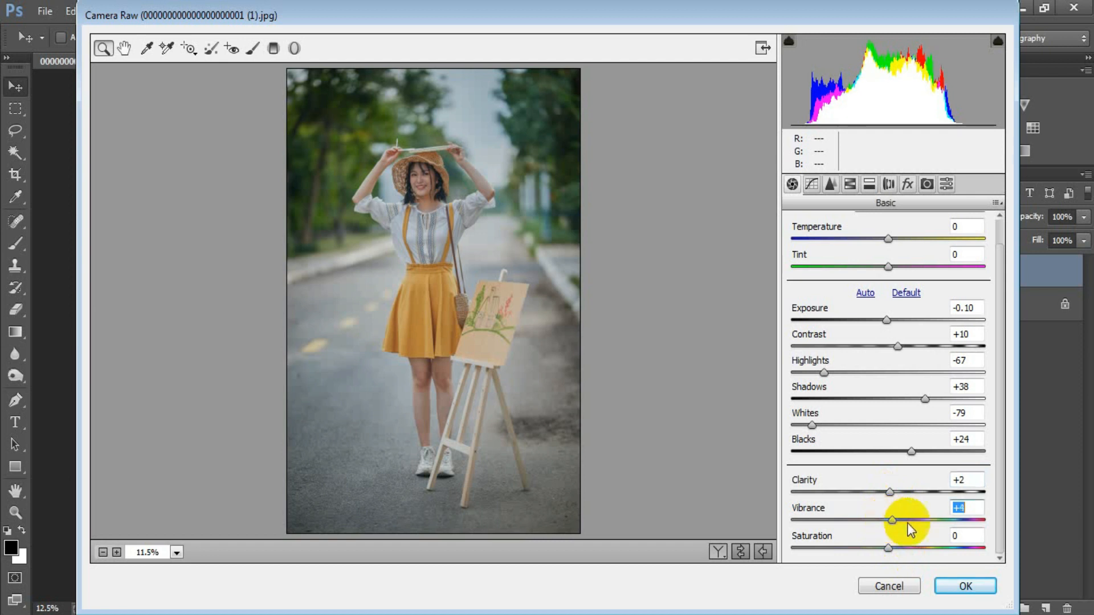
click(963, 507)
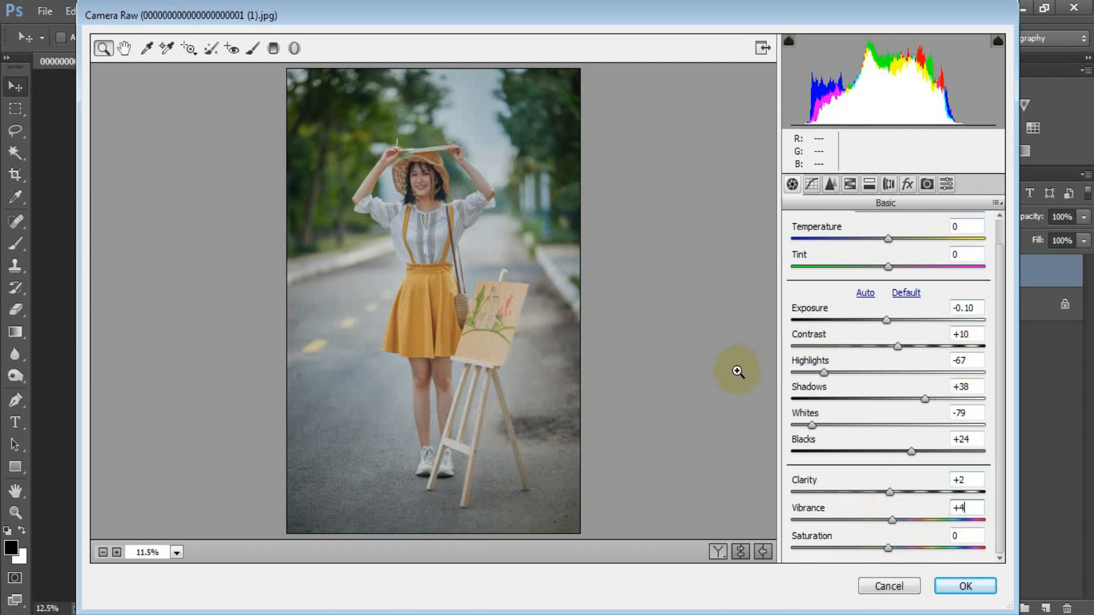
- Adjust the RGB point tone curve, moving the black point to input 13, output 0 and the white point to input 227, output 255
click(812, 184)
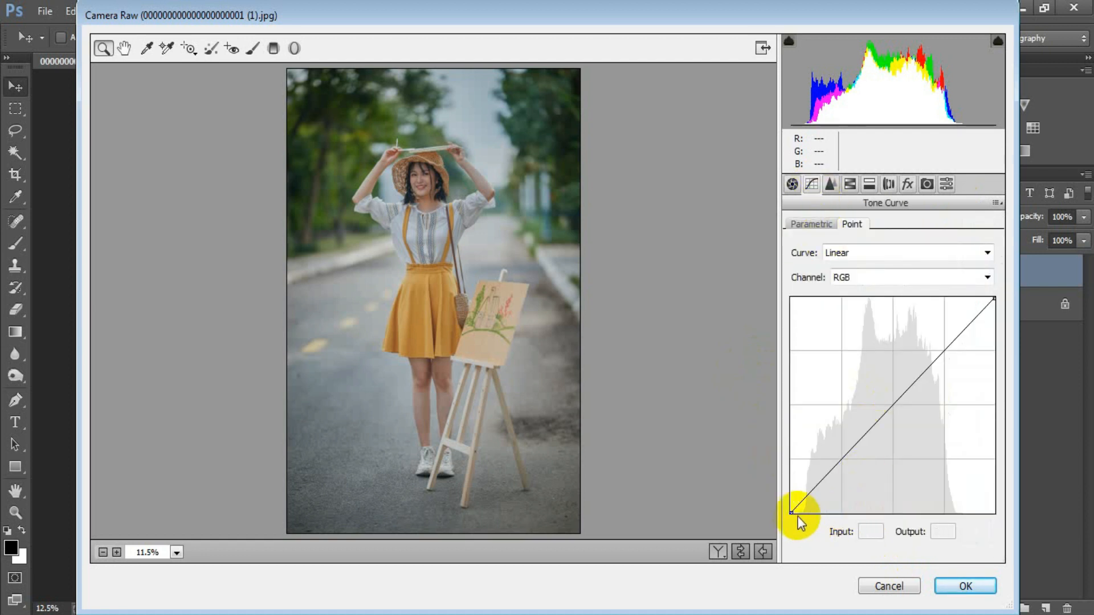
drag(793, 510, 800, 523)
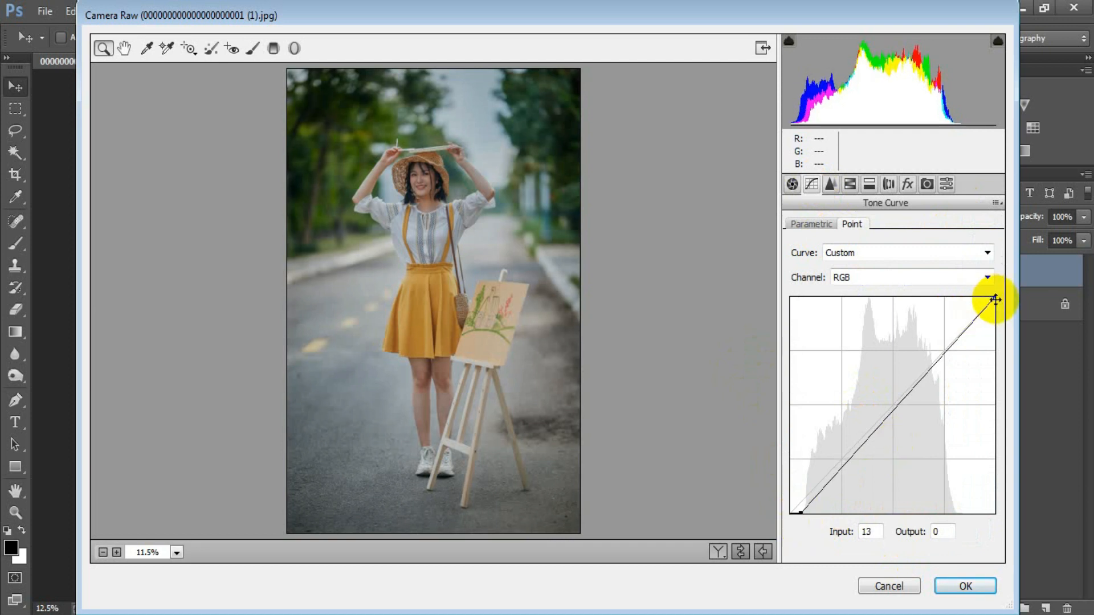
drag(994, 298, 972, 280)
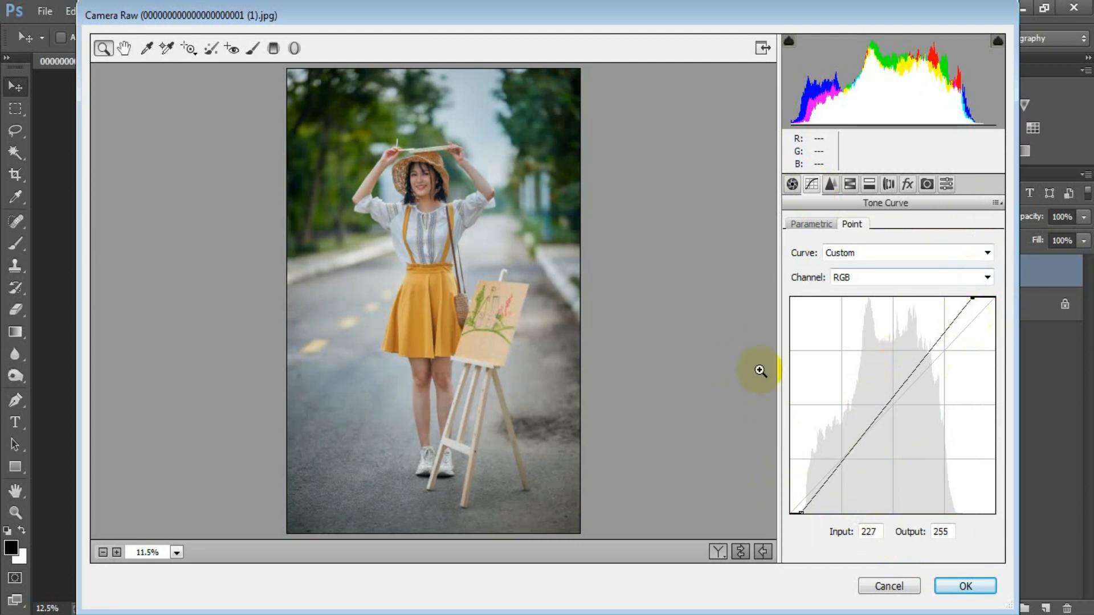
- Sharpen the photo with an Amount of 46 and Masking of 7
click(830, 185)
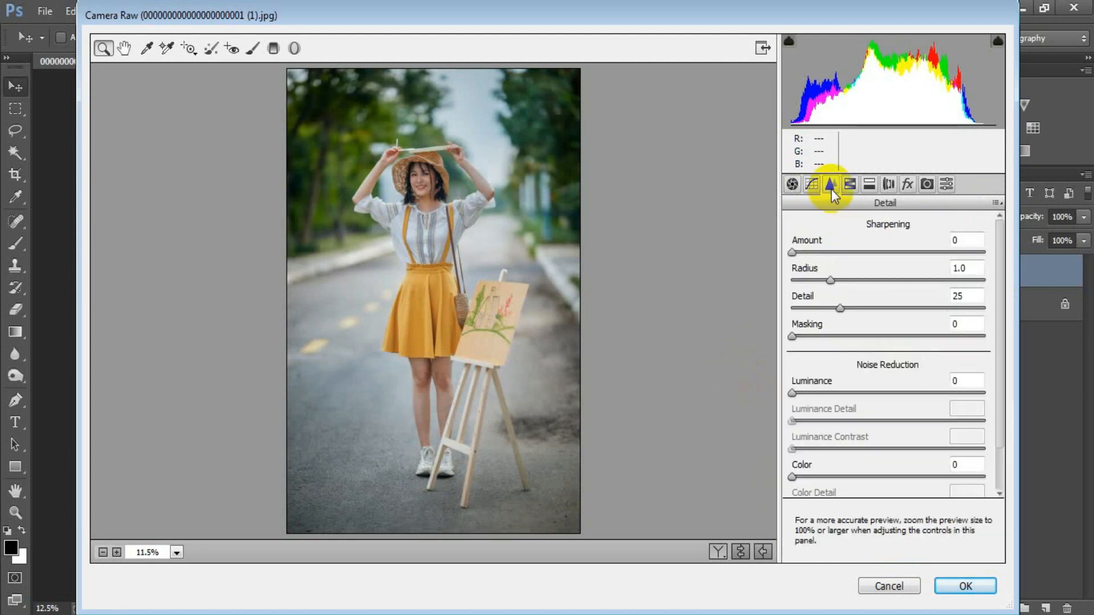
drag(792, 252, 851, 258)
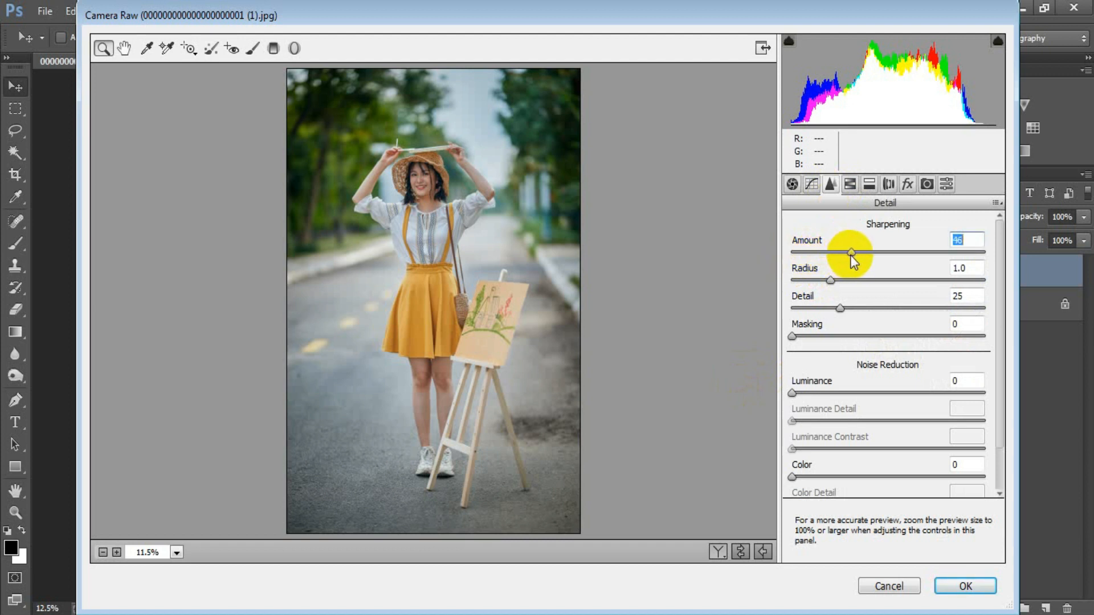
drag(792, 337, 806, 337)
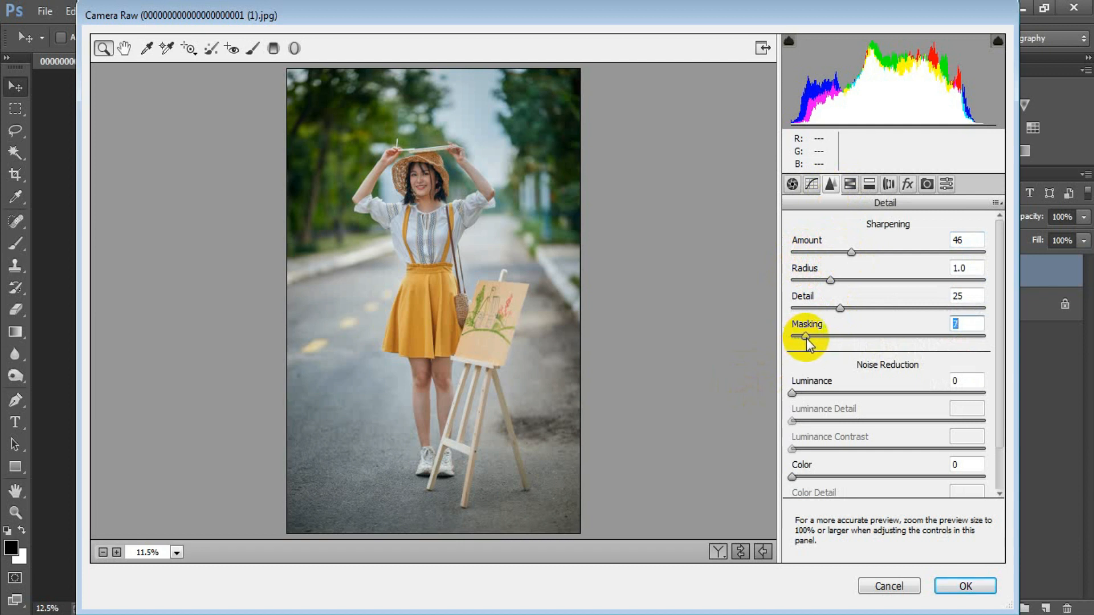
- Set the noise reduction to Luminance 13, Luminance Contrast 9 and Color 10
drag(792, 393, 814, 394)
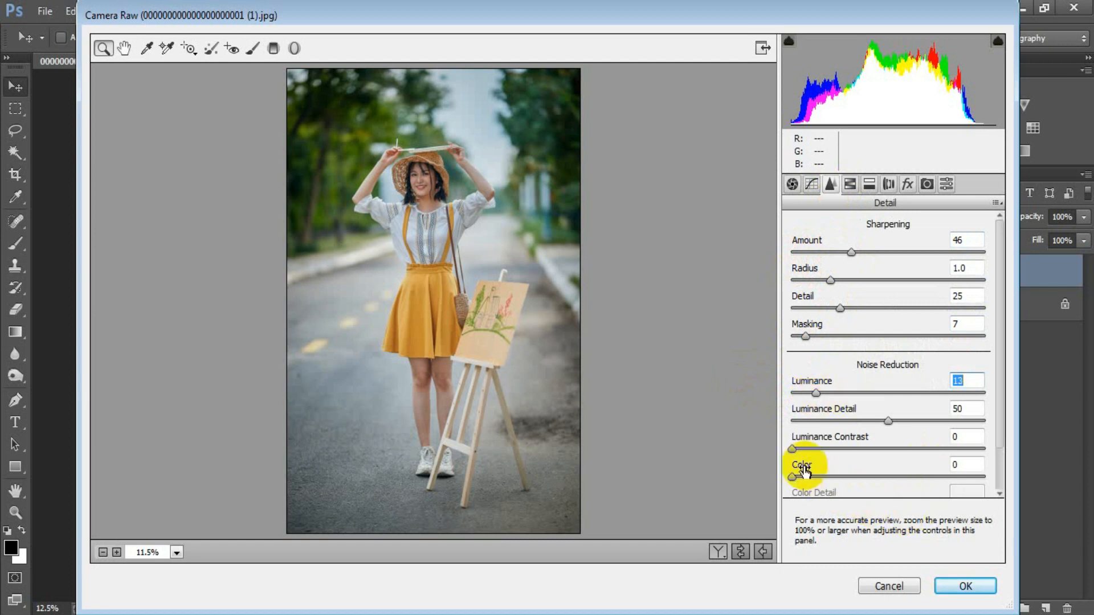
drag(794, 446, 815, 476)
click(968, 465)
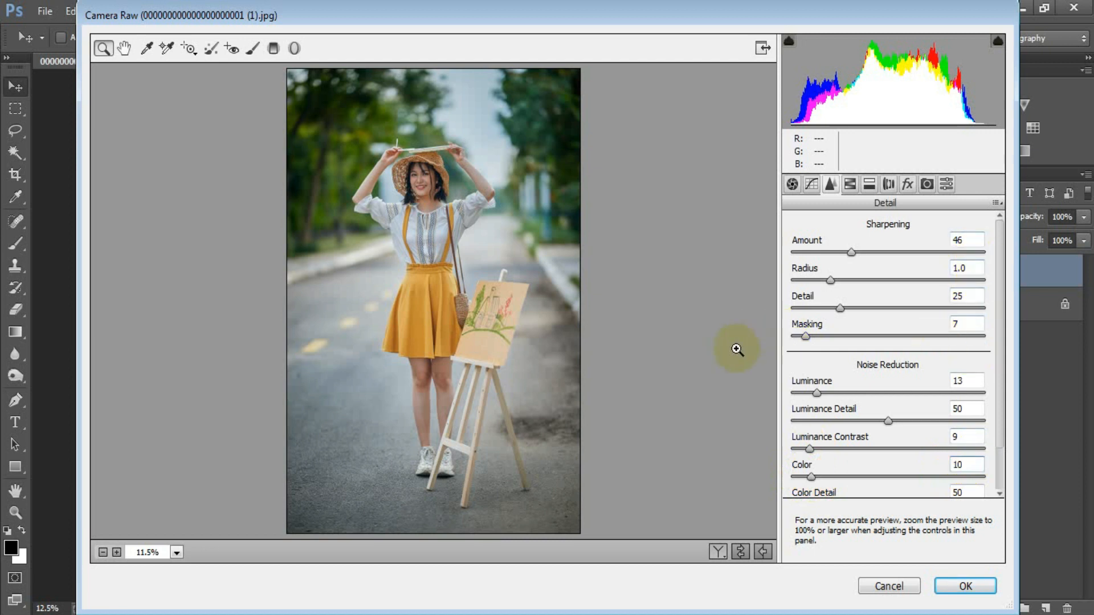
- Set the HSL hues to Reds -26, Yellows -21, Greens +16, Aquas -14, Blues -6, Purples -13 and Magentas +19
click(848, 184)
click(798, 250)
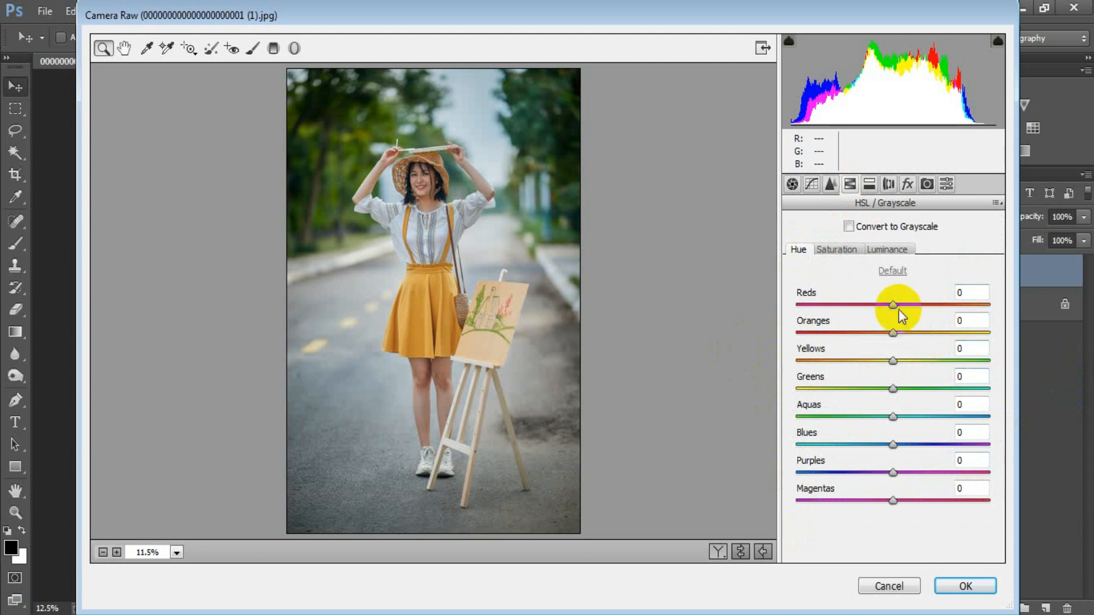
drag(894, 306, 873, 308)
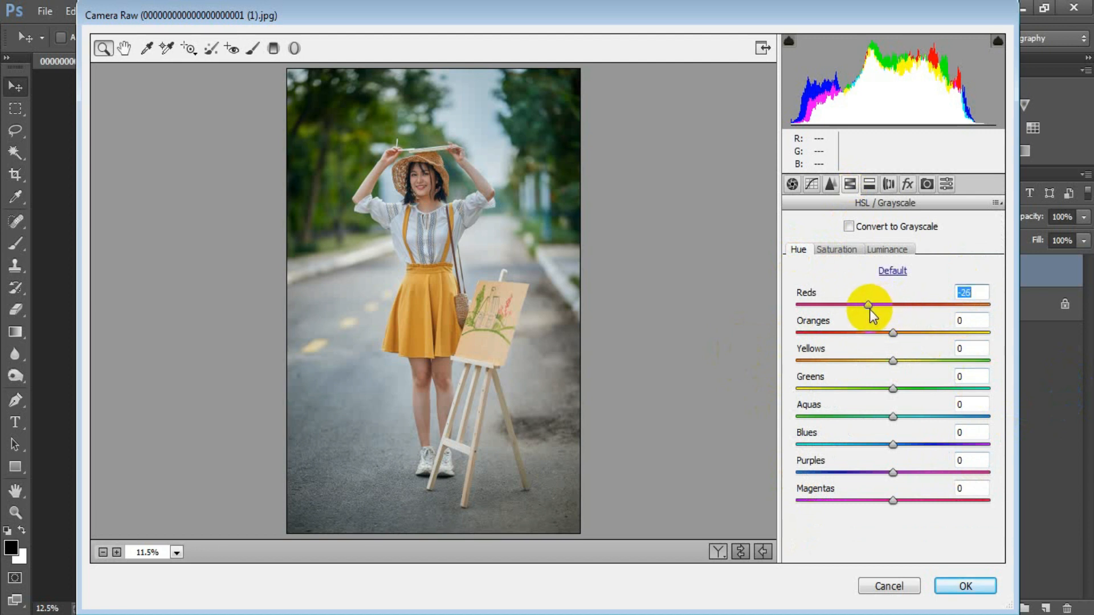
drag(893, 363, 874, 363)
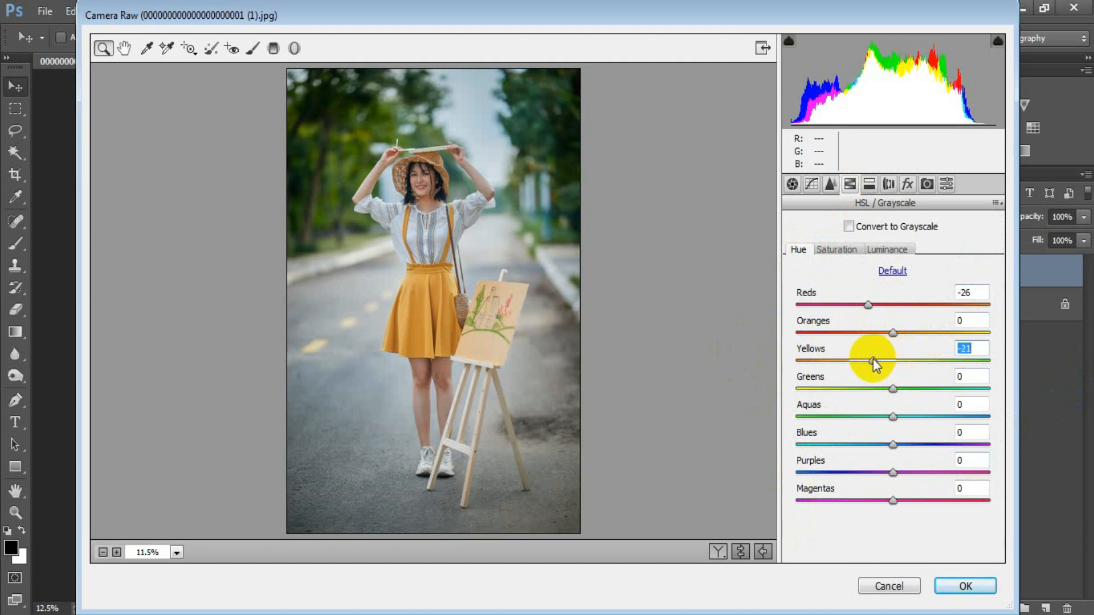
drag(895, 389, 911, 387)
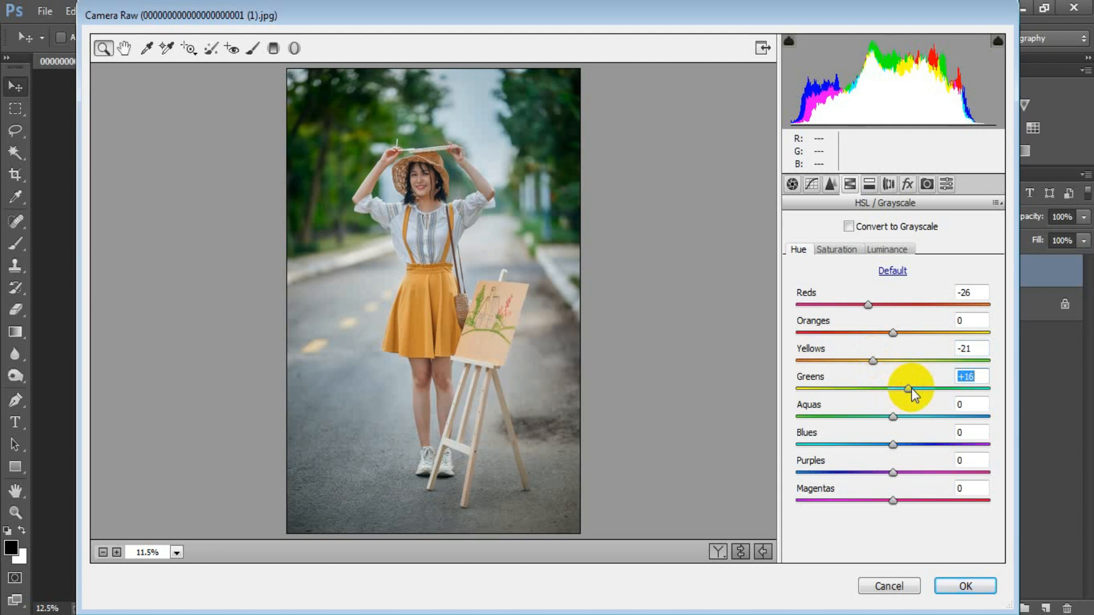
drag(893, 416, 878, 417)
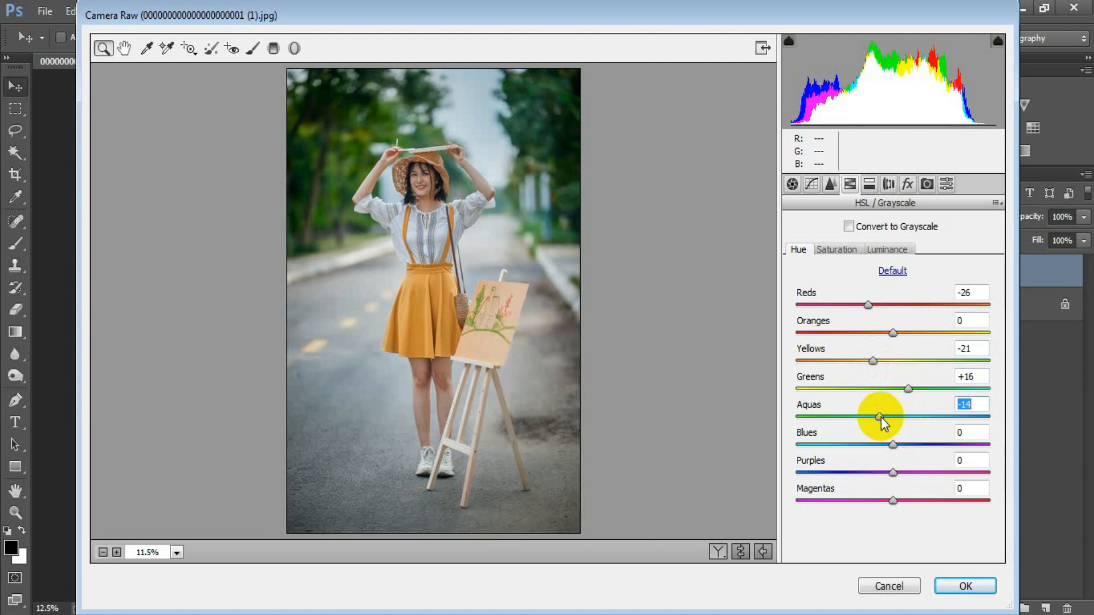
drag(893, 444, 888, 445)
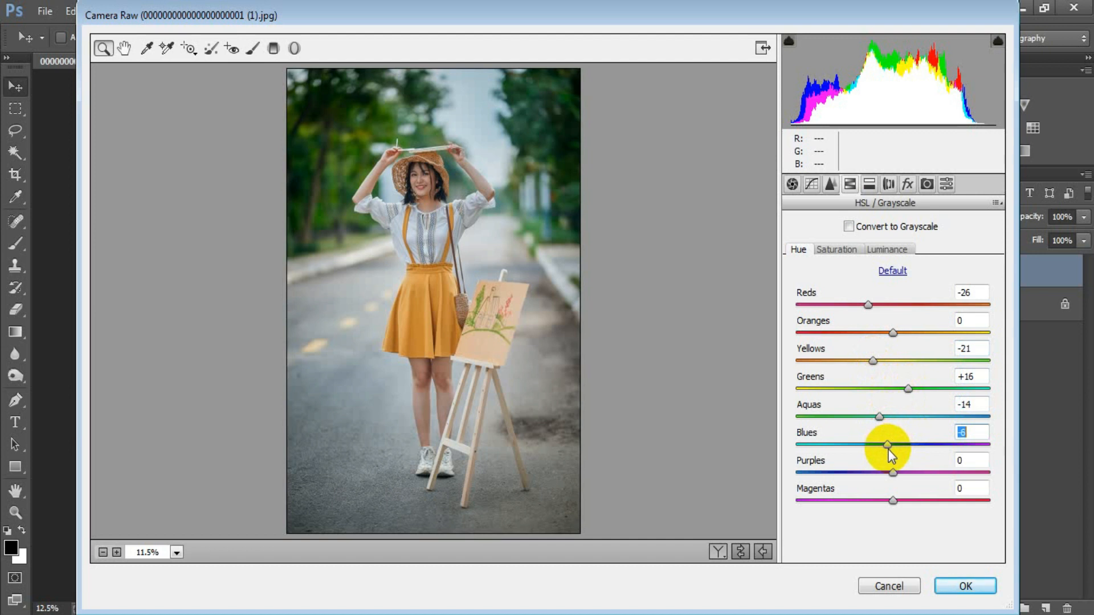
drag(892, 472, 912, 503)
click(976, 491)
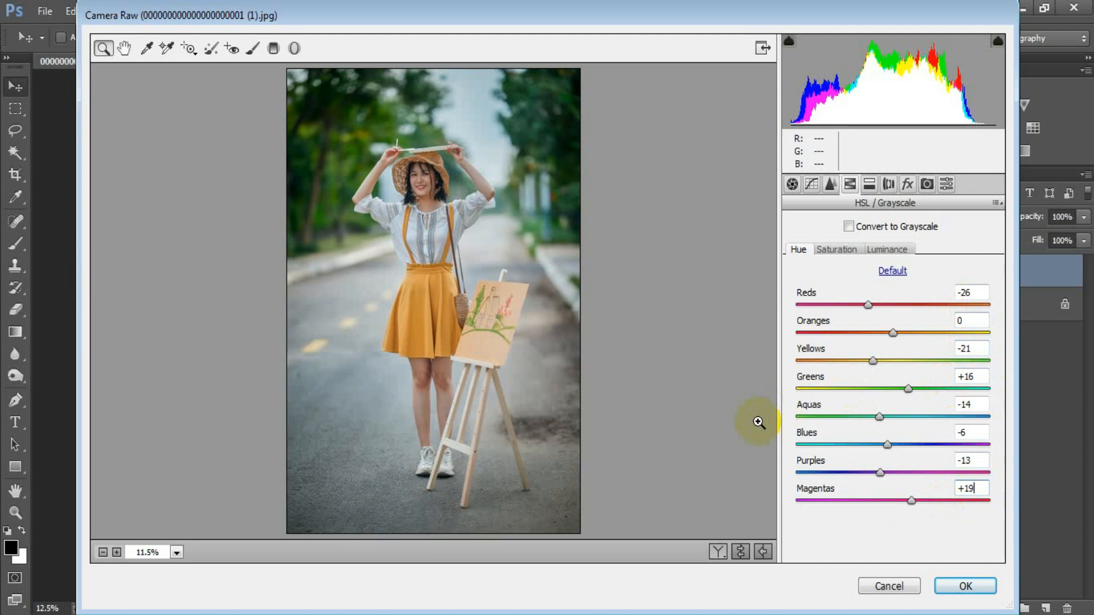
- Set the HSL saturation to Reds +22, Yellows -19, Greens +45, Aquas +30, Blues +39, Purples +46 and Magentas +15
click(836, 250)
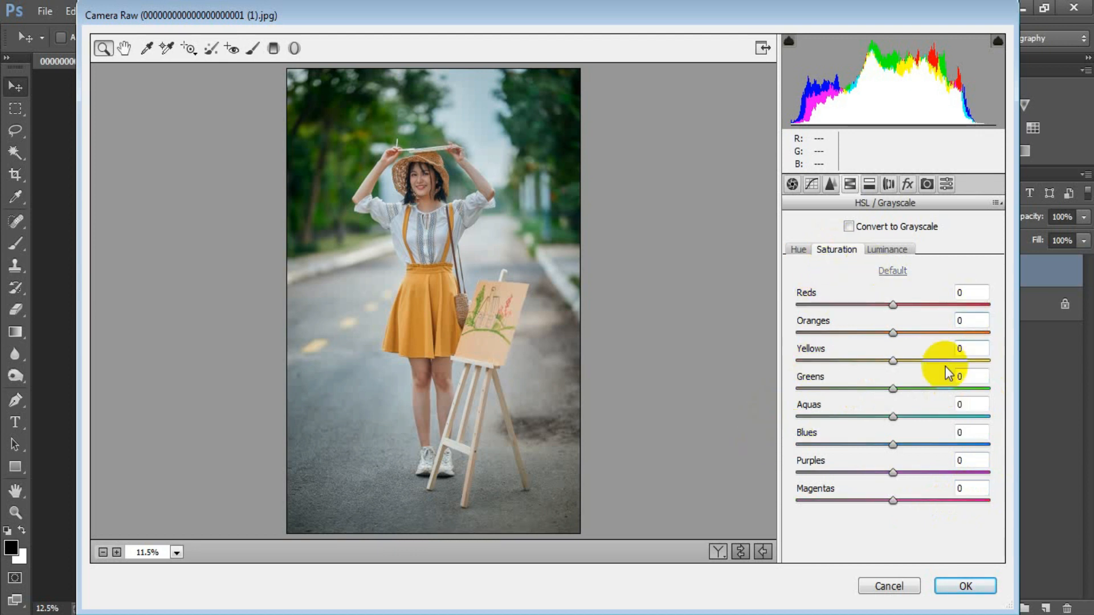
drag(893, 306, 912, 306)
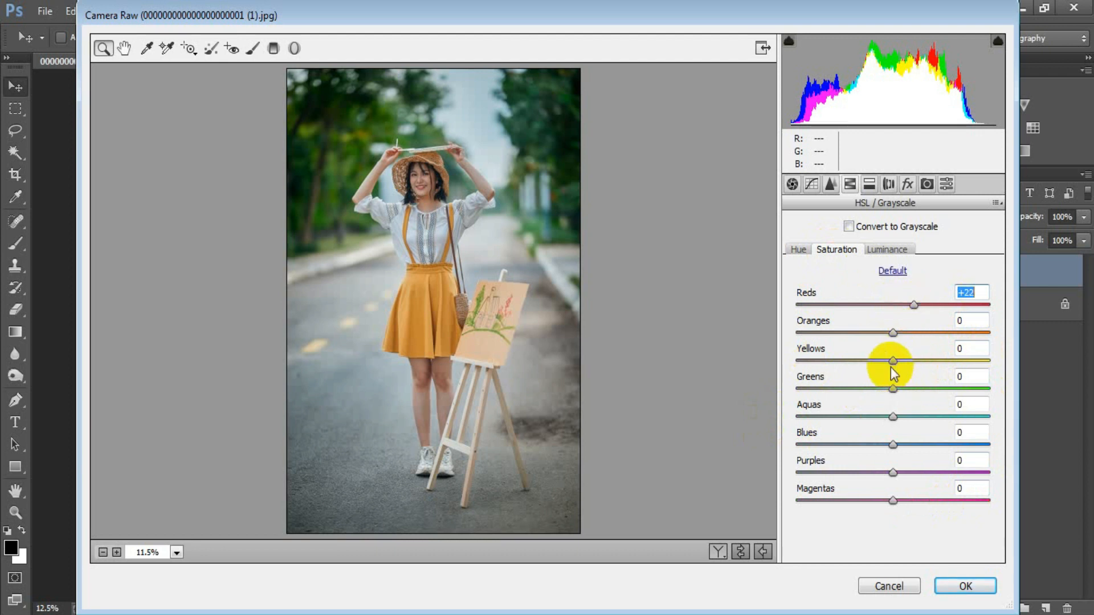
drag(893, 362, 875, 364)
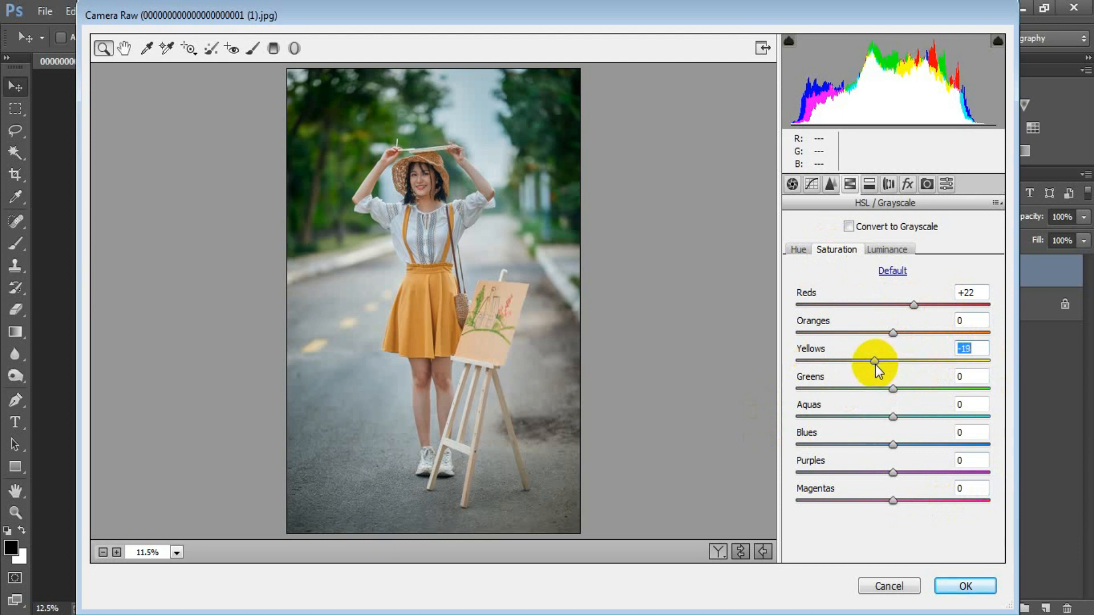
drag(890, 389, 934, 385)
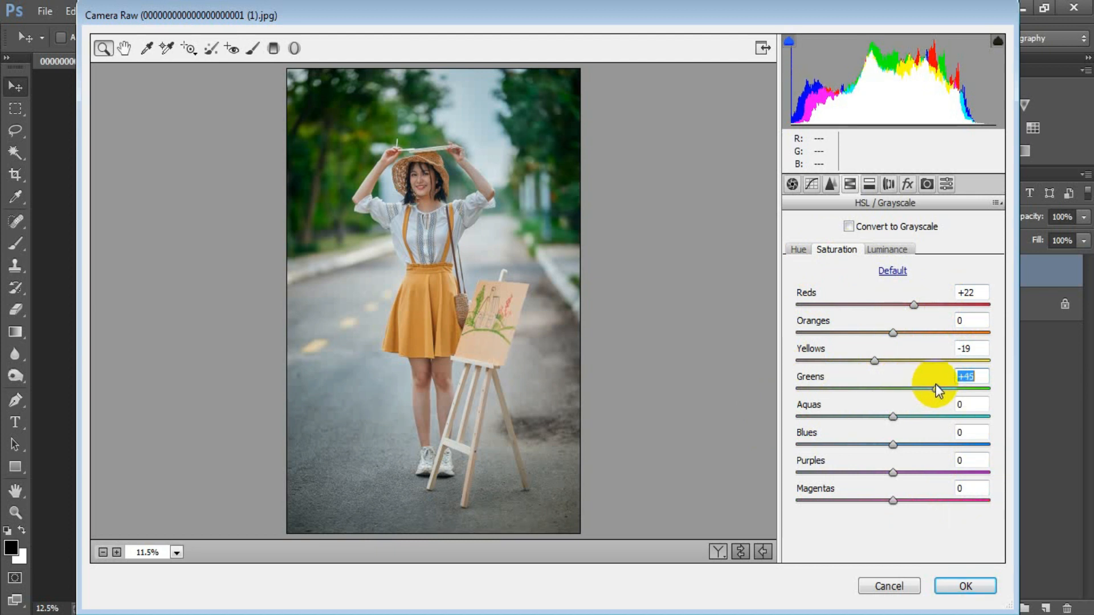
drag(893, 417, 919, 416)
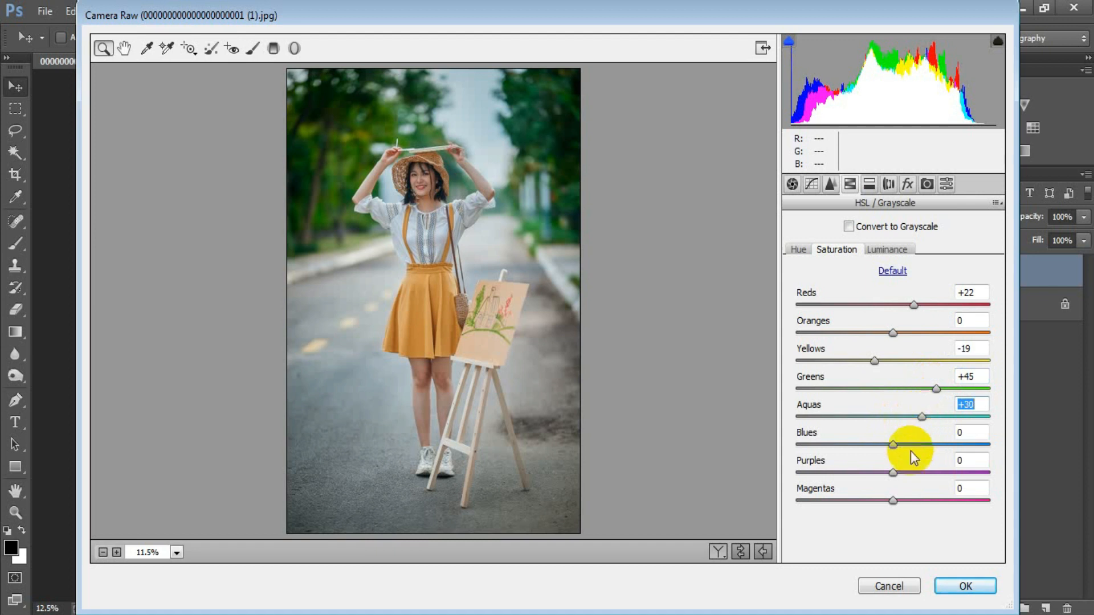
drag(893, 446, 929, 442)
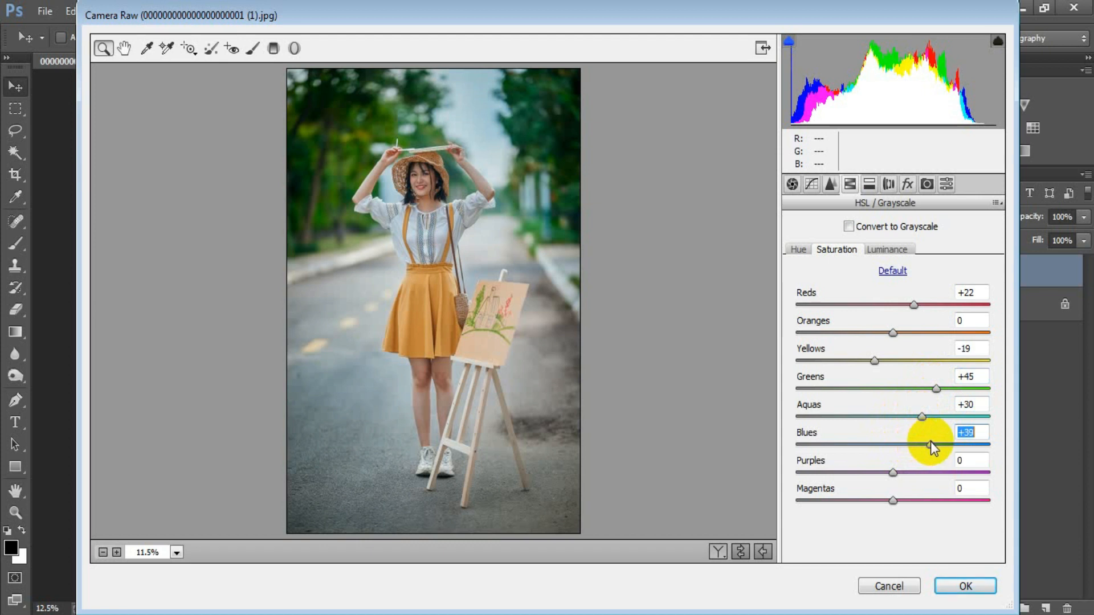
drag(892, 472, 932, 471)
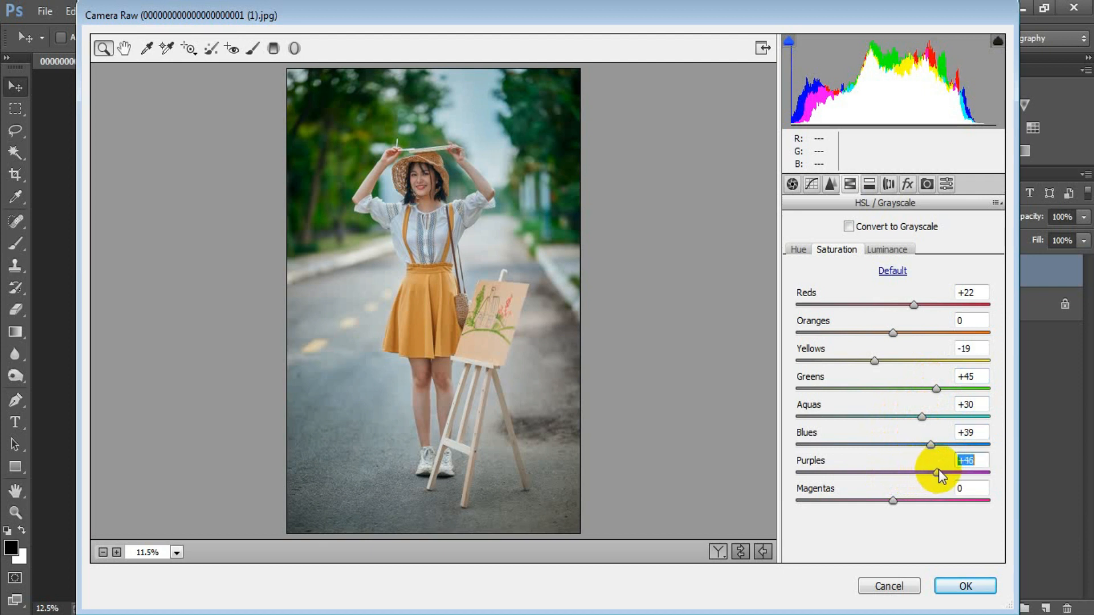
drag(893, 500, 906, 500)
click(971, 489)
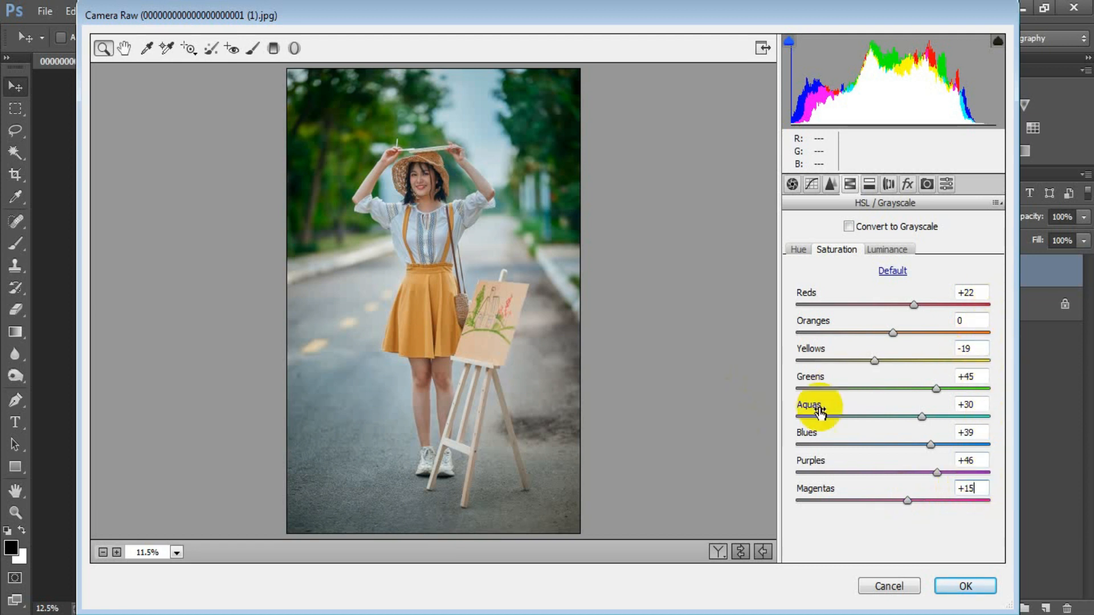
- Set the HSL luminance to Reds +30, Oranges +14, Yellows +28, Greens +44, Aquas -24, Blues -8, Purples +27 and Magentas +15
click(885, 251)
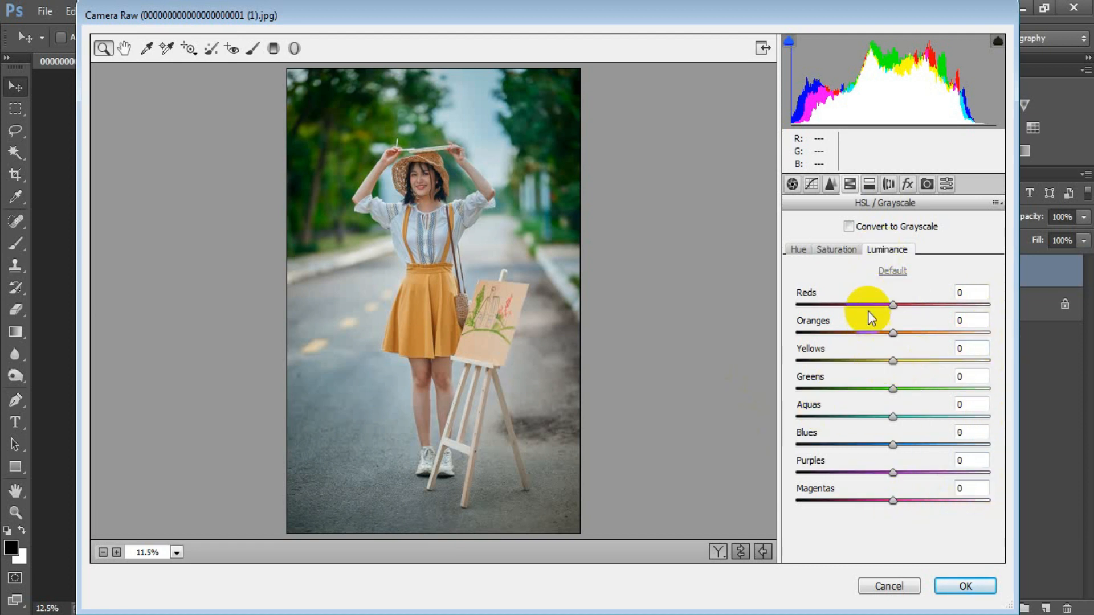
drag(892, 303, 936, 384)
drag(893, 416, 870, 415)
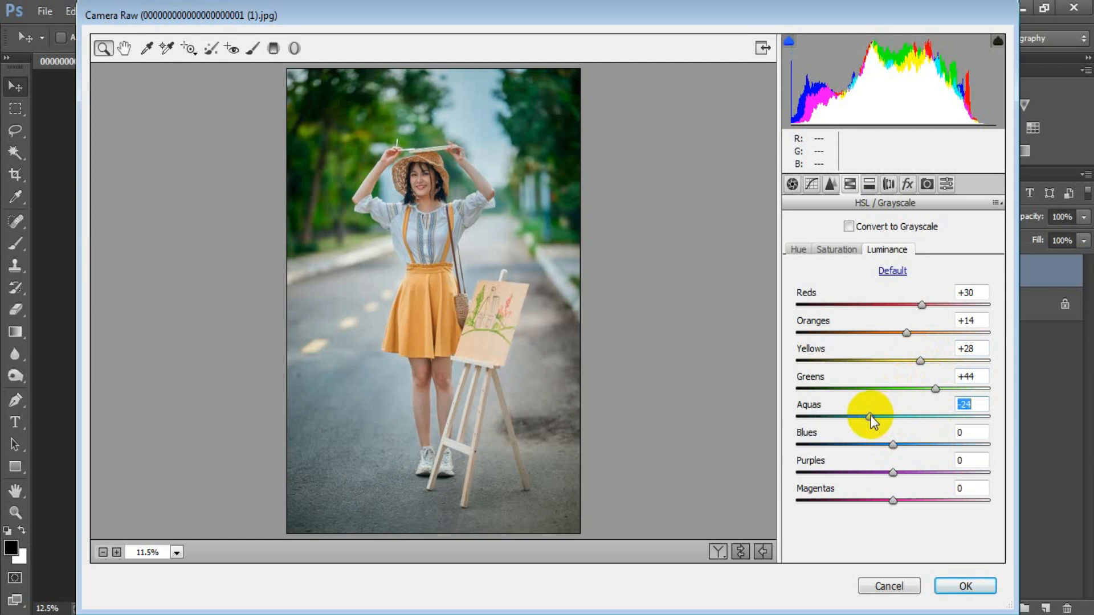
drag(893, 445, 886, 447)
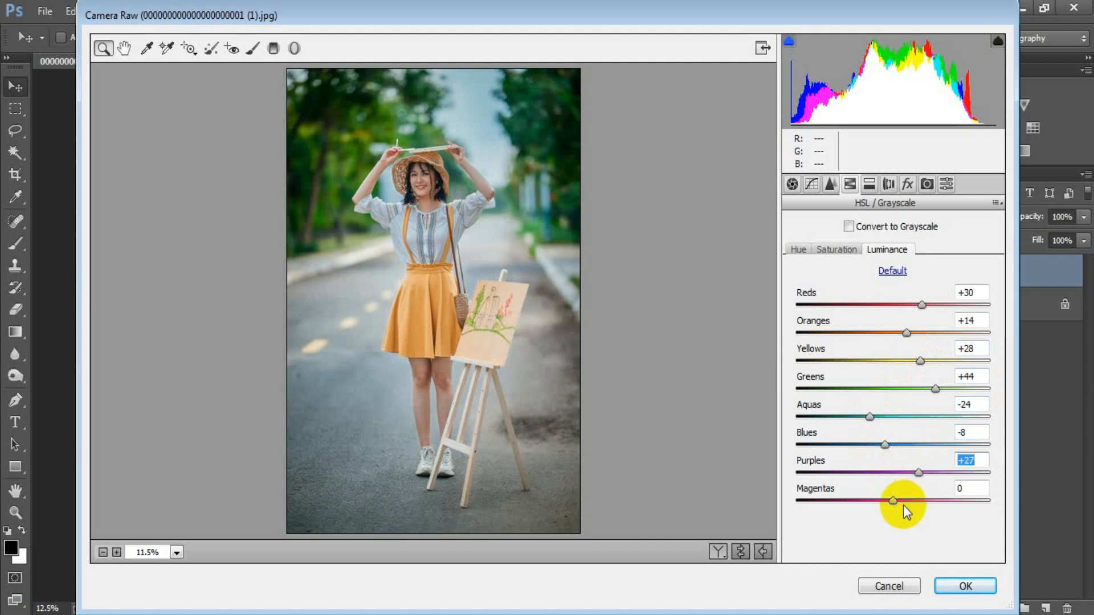
drag(892, 500, 908, 498)
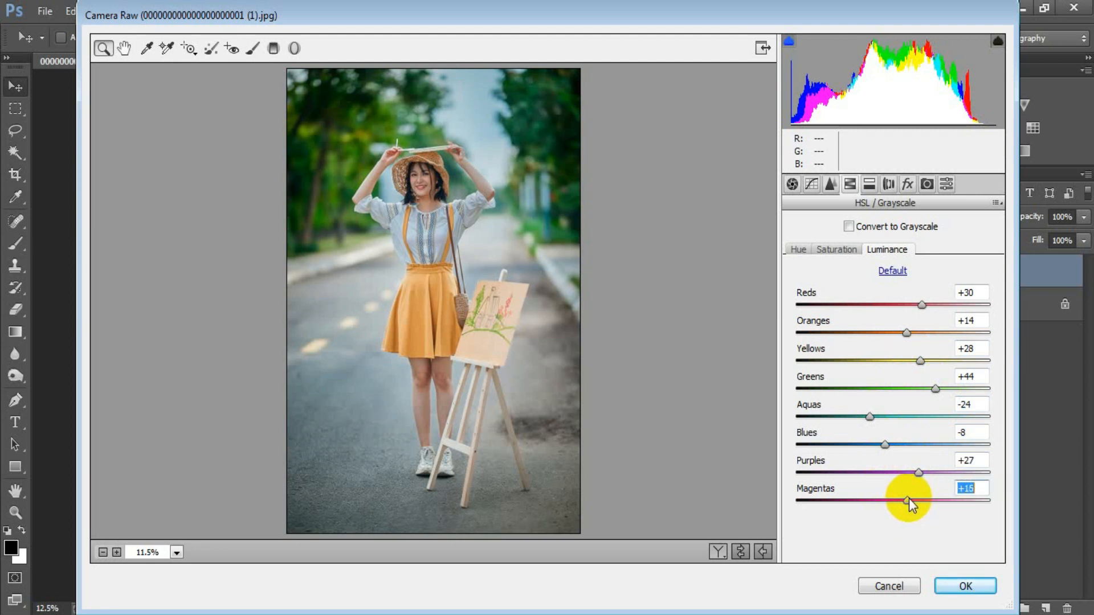
click(979, 486)
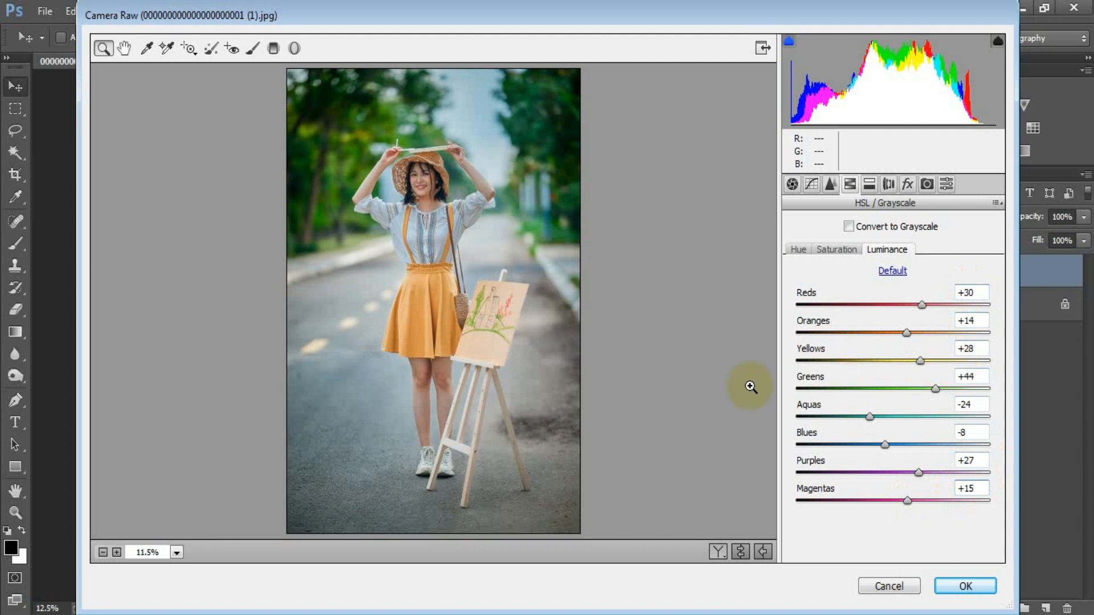
- Set the split toning Highlights Hue to 5
click(869, 185)
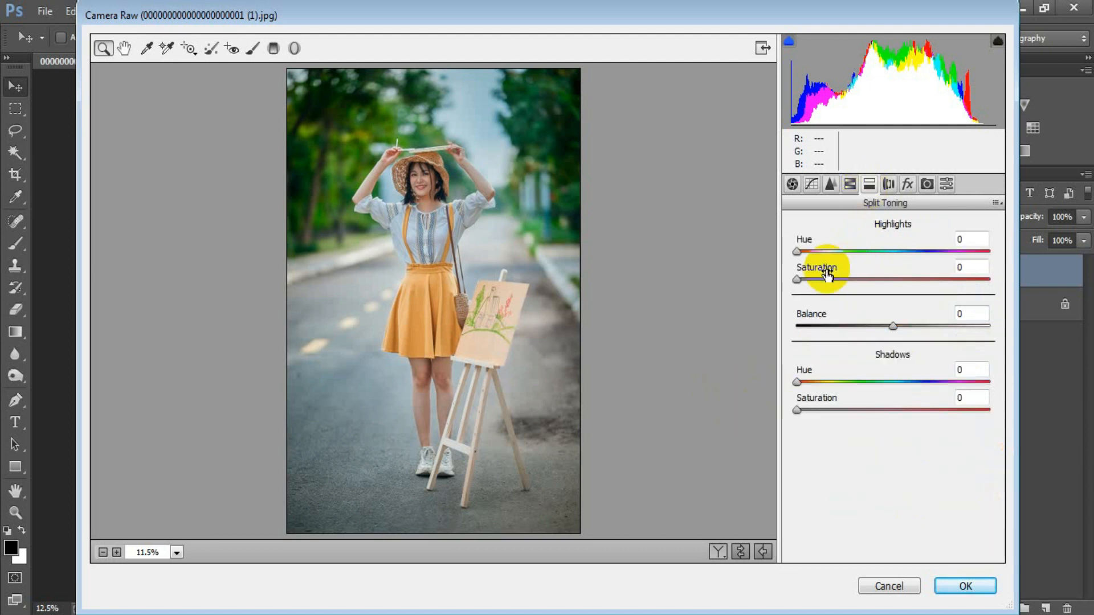
click(798, 251)
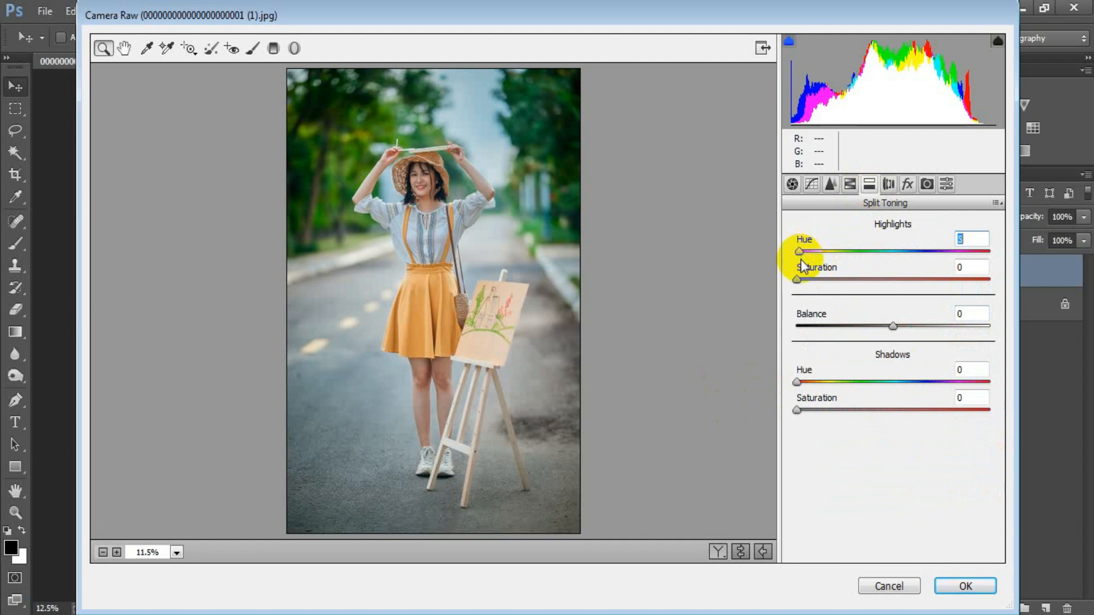
click(961, 239)
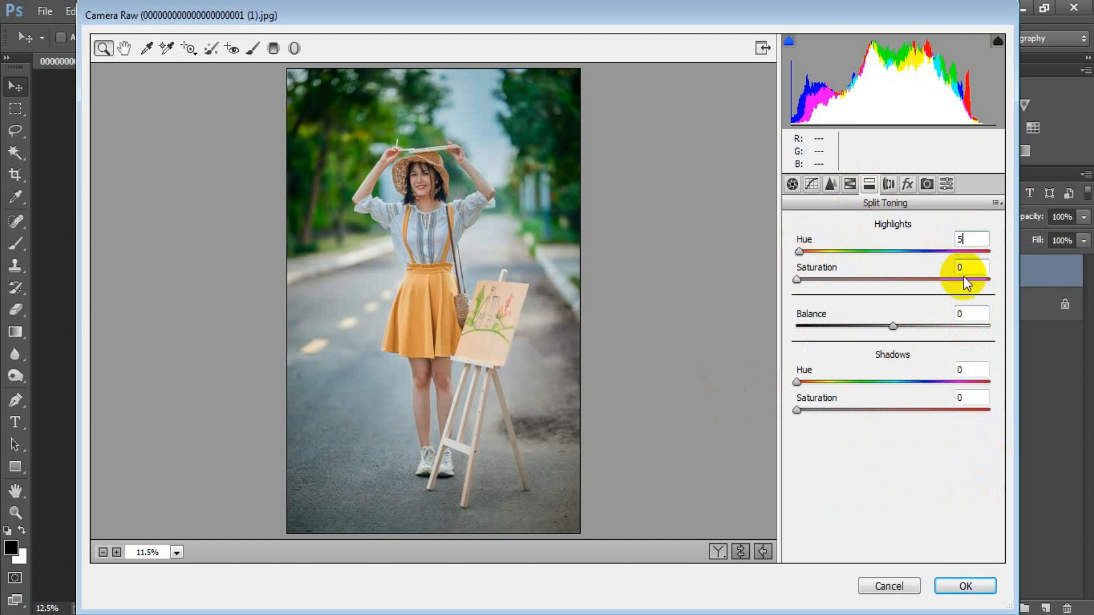
- Add grain with an Amount of 4 and a Highlight Priority post-crop vignette with an Amount of -4
click(907, 185)
drag(798, 256, 806, 254)
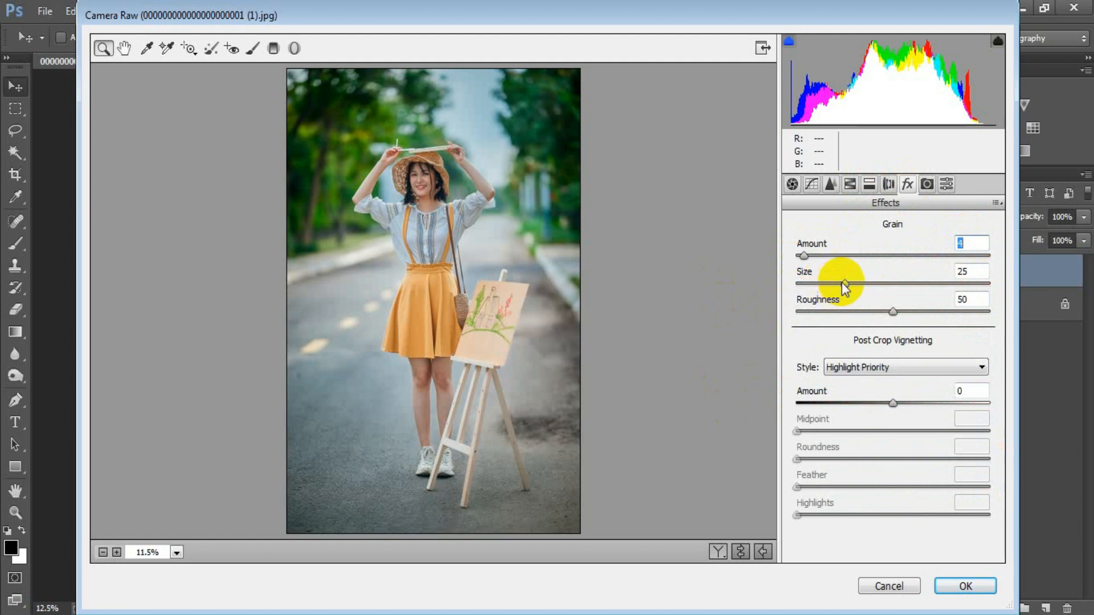
click(974, 242)
drag(891, 403, 889, 402)
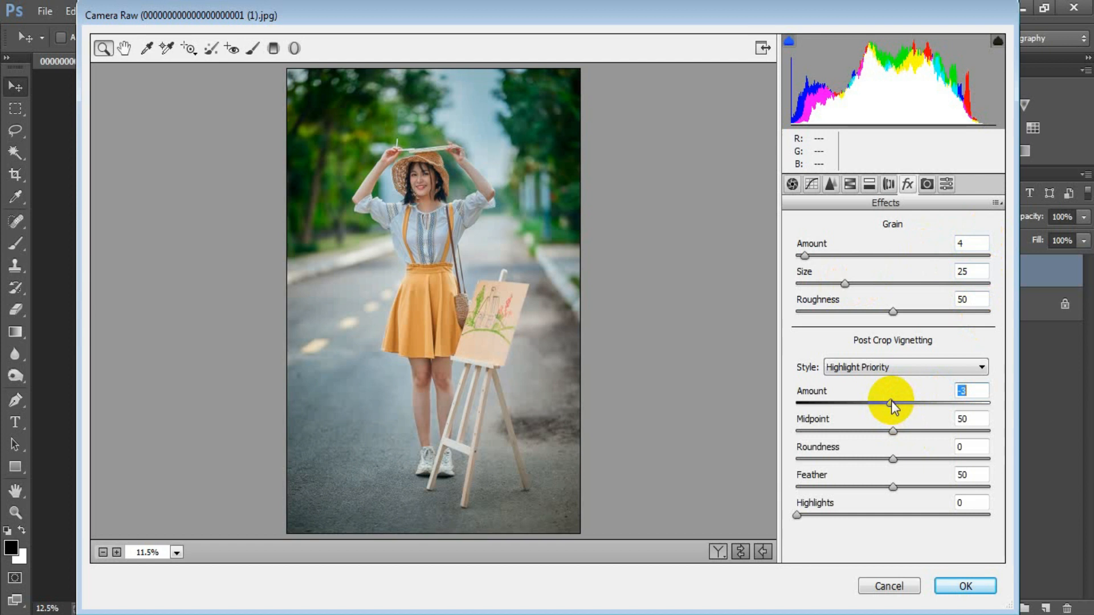
drag(890, 401, 889, 401)
click(976, 389)
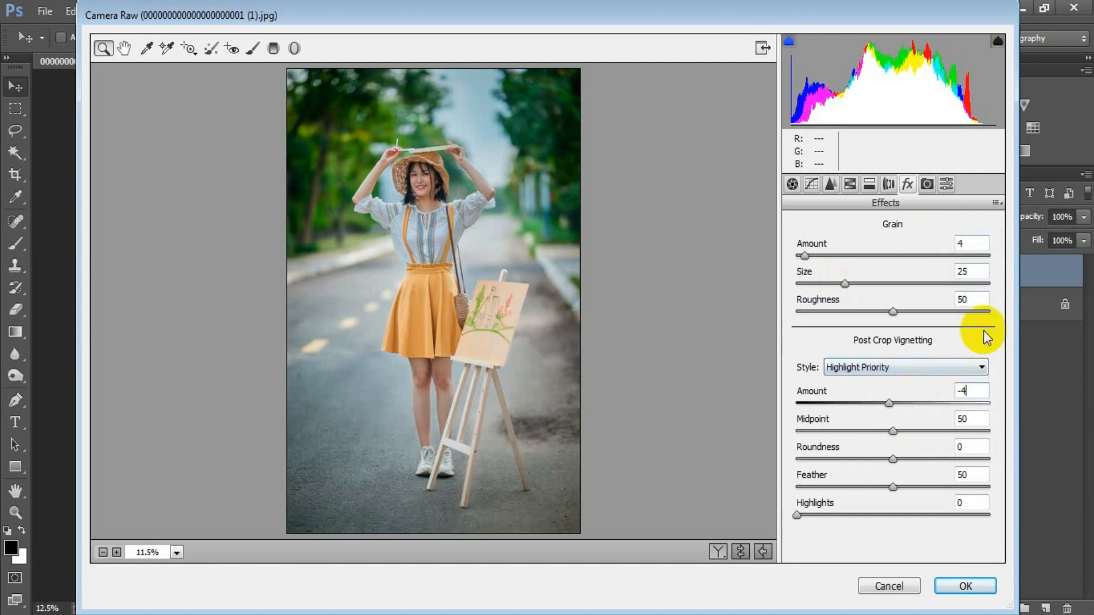
- Compare the graded photo with its original in the before/after views and apply the Camera Raw adjustments to the layer
click(740, 552)
click(740, 550)
click(739, 551)
click(740, 550)
click(718, 552)
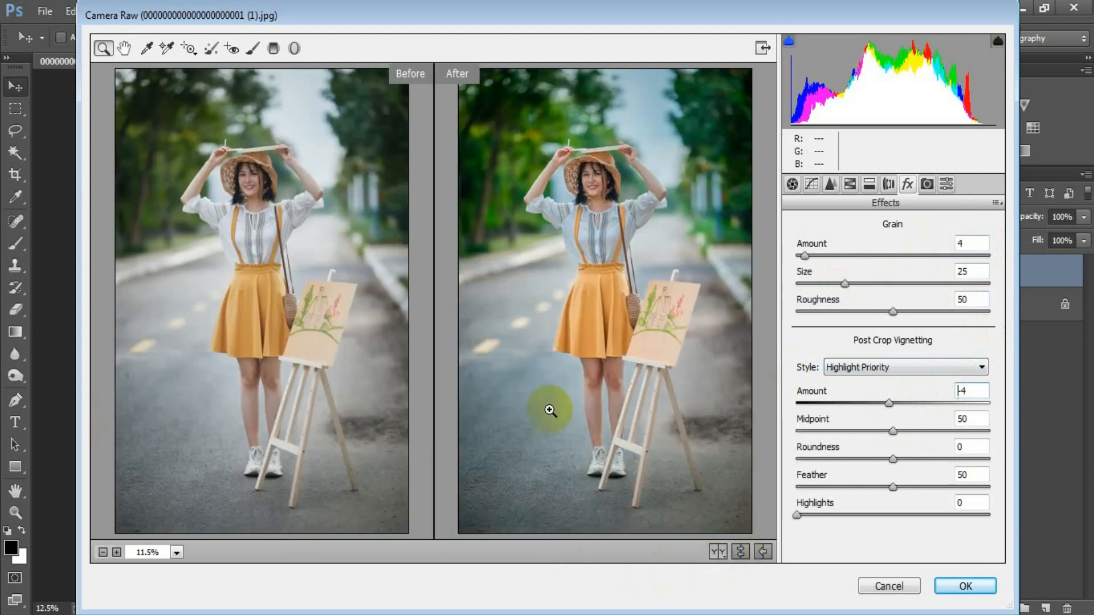
click(964, 587)
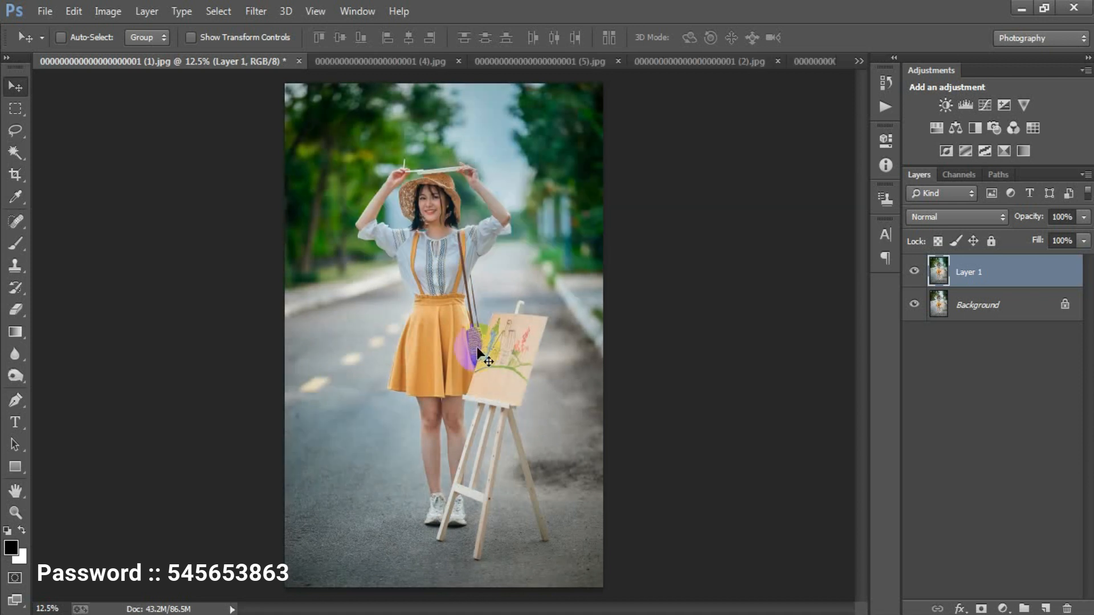
- Toggle the visibility of Layer 1 to compare the graded road portrait with the original Background
click(914, 272)
click(913, 272)
click(913, 272)
click(913, 272)
- Switch to the photo ending in (4).jpg and toggle Layer 1 to compare its grading with the original
click(393, 65)
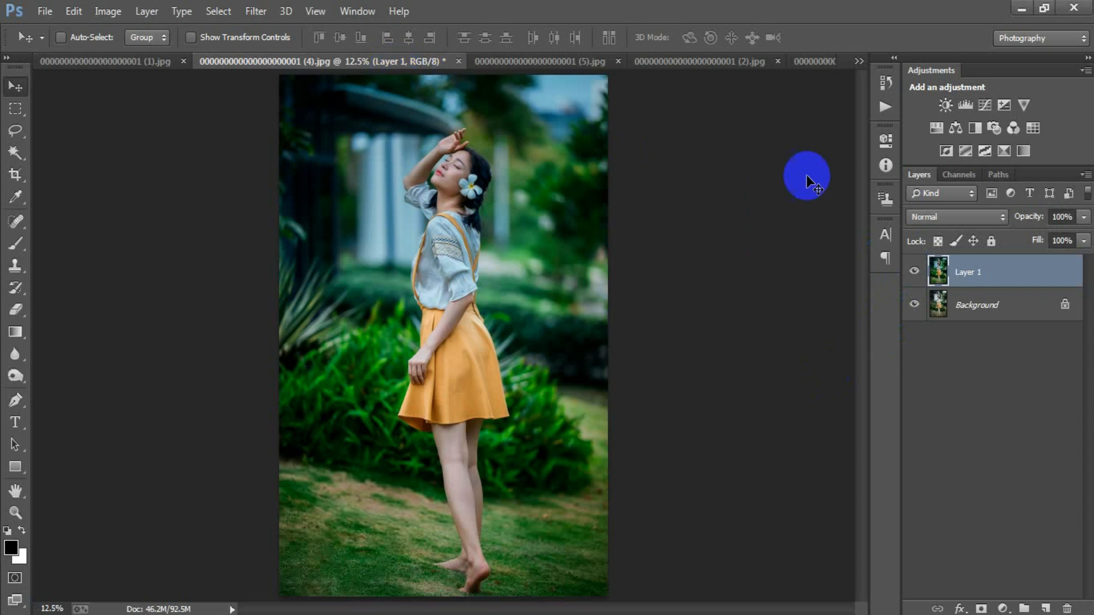
click(914, 271)
click(914, 272)
click(914, 271)
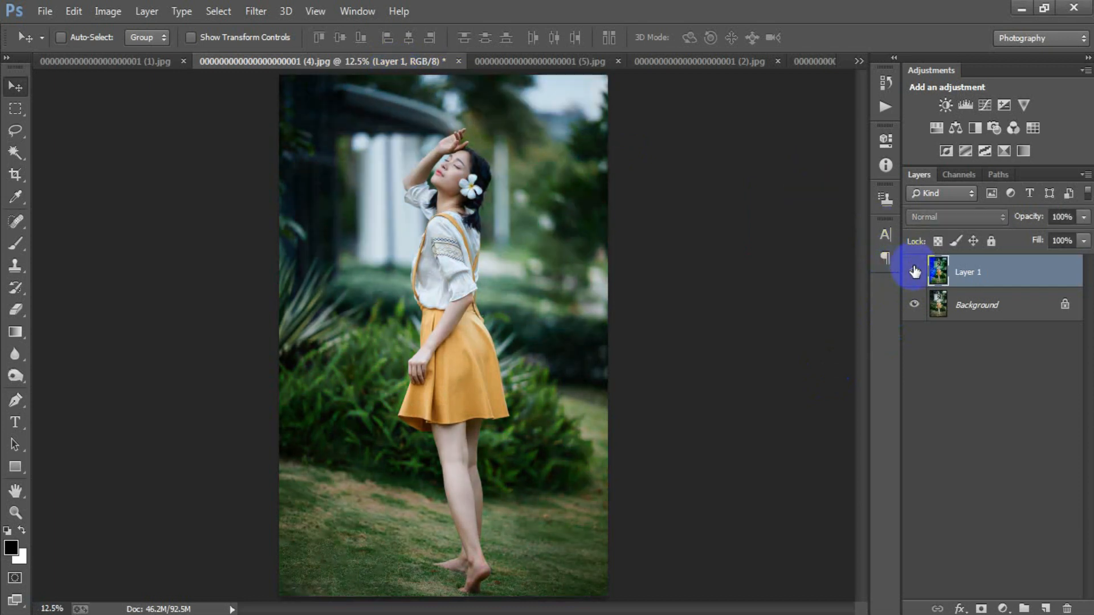
click(913, 271)
- Switch to the photo ending in (5).jpg and toggle Layer 1 to compare its grading with the original
click(507, 63)
click(914, 272)
click(914, 272)
click(914, 273)
click(914, 272)
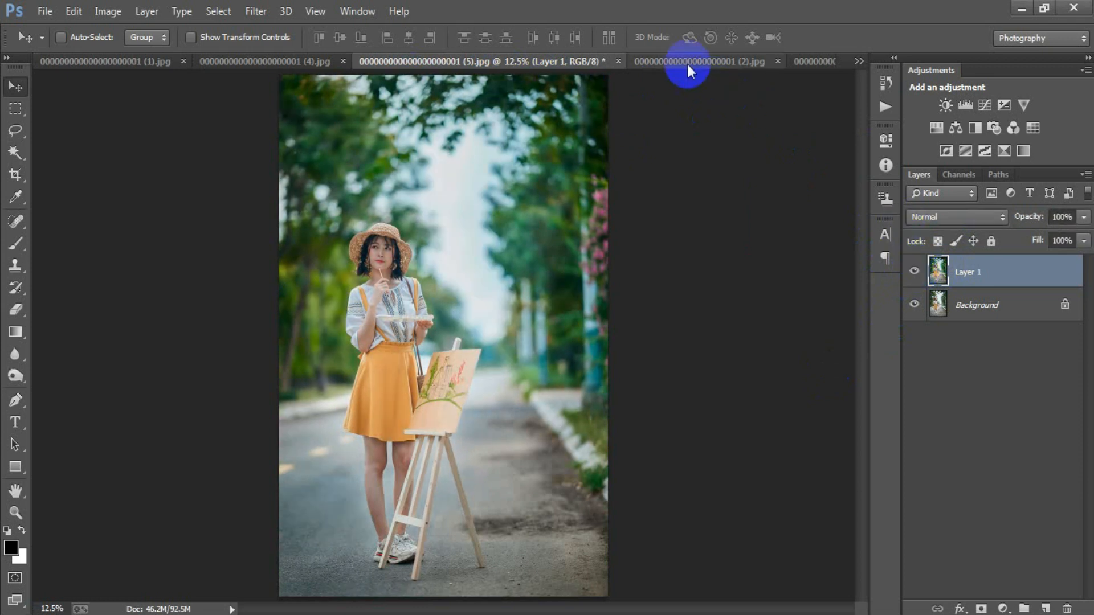
- Switch to the photo ending in (2).jpg and toggle Layer 1 to compare its grading with the original
click(687, 63)
click(914, 267)
click(914, 267)
click(915, 267)
click(915, 267)
- Switch to the photo ending in (3).jpg and toggle Layer 1 to compare its grading with the original
click(806, 63)
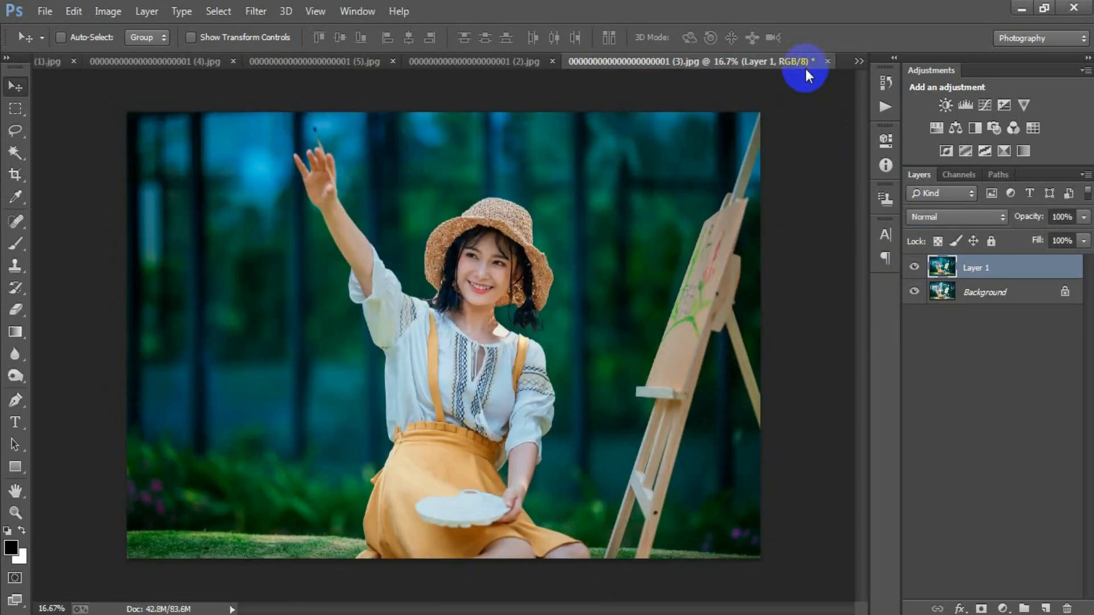
click(915, 267)
click(914, 267)
click(915, 268)
click(915, 267)
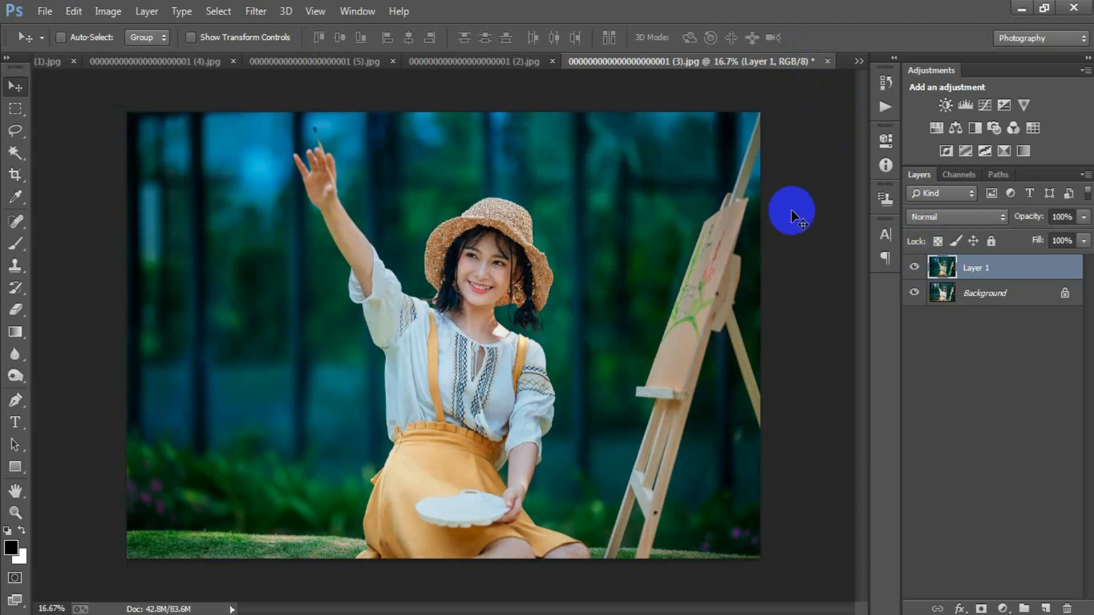
- Return to the photo ending in (1).jpg and toggle Layer 1 to compare its grading with the original once more
click(39, 64)
click(915, 270)
click(914, 270)
click(914, 270)
click(915, 270)
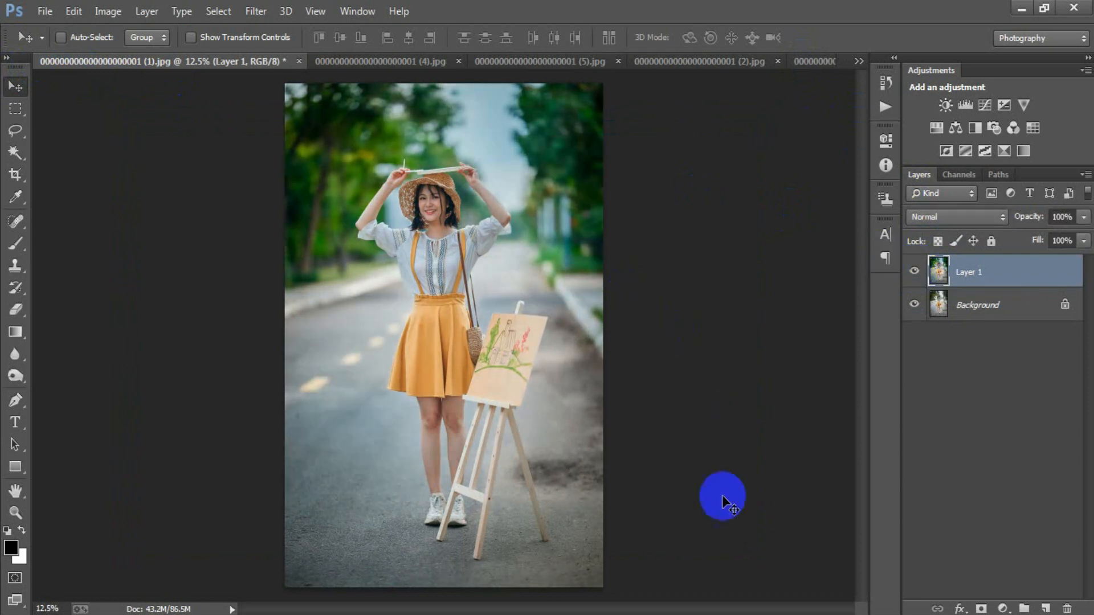